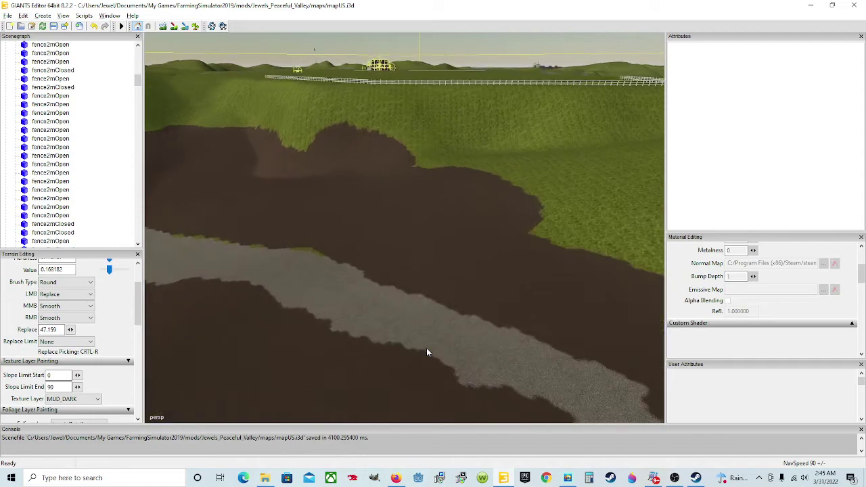
Examine the gravel road and the dark mud painted around its bend in the valley
{"action": "right_click_drag", "start_coordinate": [481, 329], "coordinate": [428, 336]}
{"action": "scroll", "coordinate": [419, 333], "scroll_direction": "down", "scroll_amount": 6}
{"action": "scroll", "coordinate": [412, 336], "scroll_direction": "up", "scroll_amount": 5}
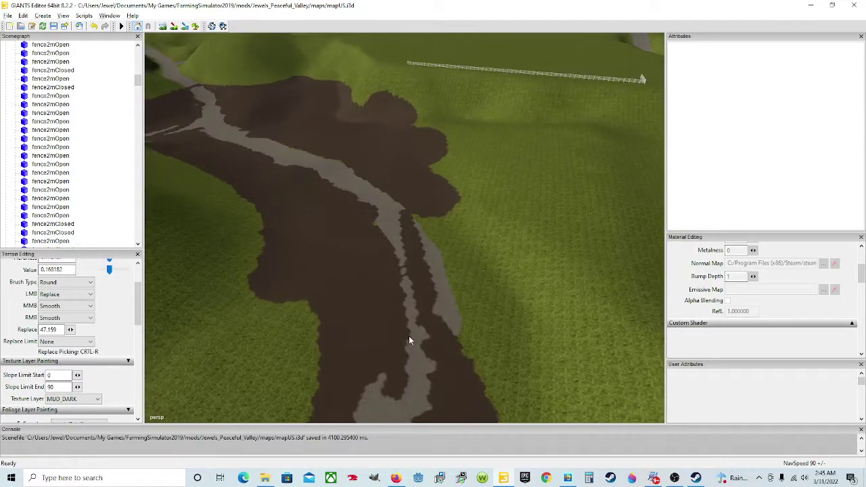
{"action": "right_click_drag", "start_coordinate": [382, 358], "coordinate": [363, 332]}
{"action": "scroll", "coordinate": [363, 332], "scroll_direction": "down", "scroll_amount": 3}
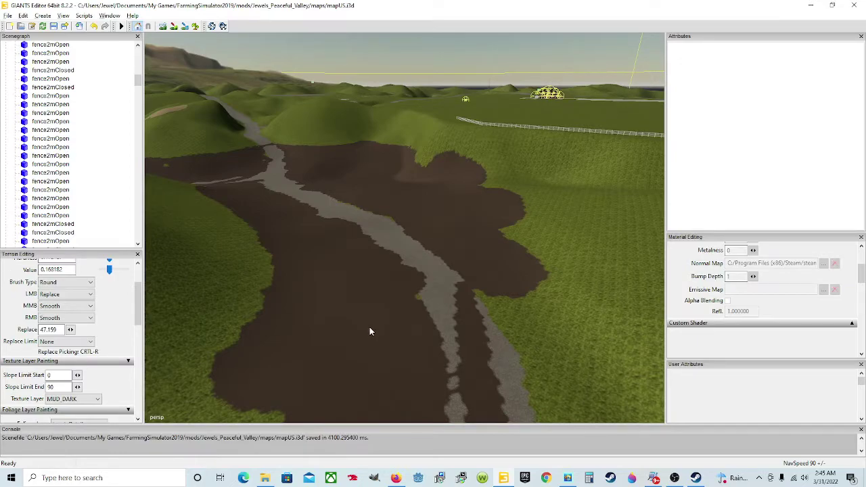
{"action": "scroll", "coordinate": [370, 332], "scroll_direction": "up", "scroll_amount": 5}
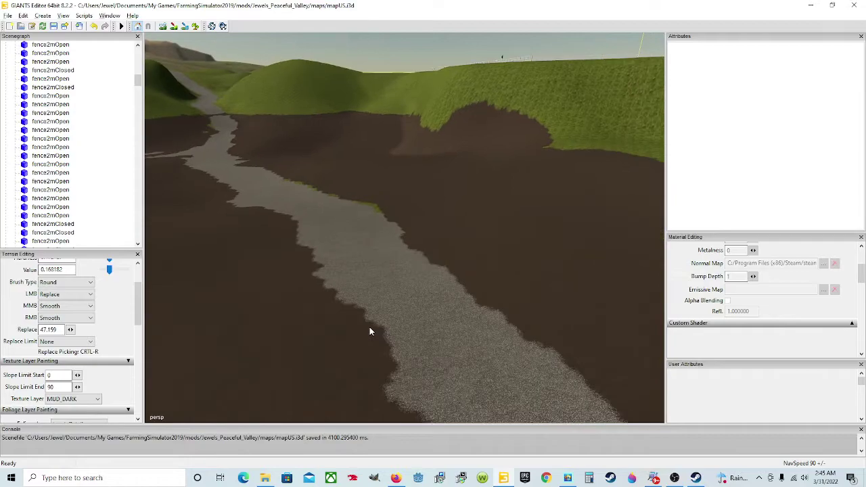
{"action": "right_click_drag", "start_coordinate": [473, 336], "coordinate": [386, 356]}
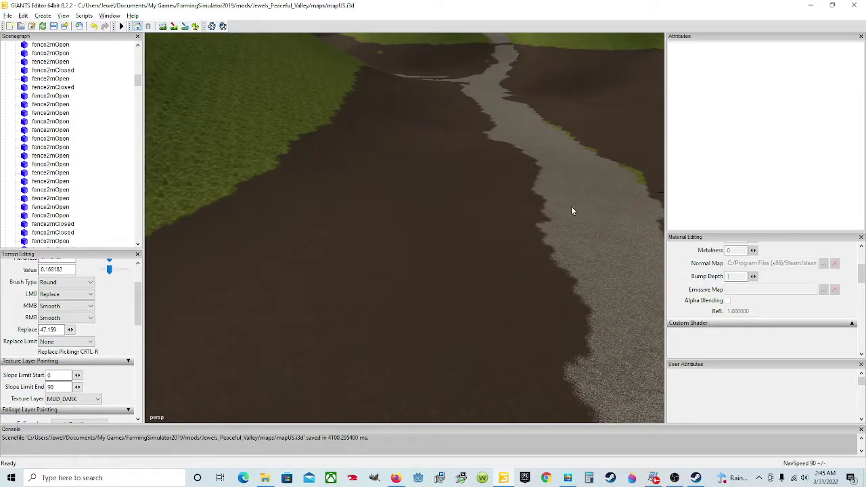
{"action": "scroll", "coordinate": [446, 291], "scroll_direction": "up", "scroll_amount": 5}
{"action": "scroll", "coordinate": [467, 313], "scroll_direction": "down", "scroll_amount": 5}
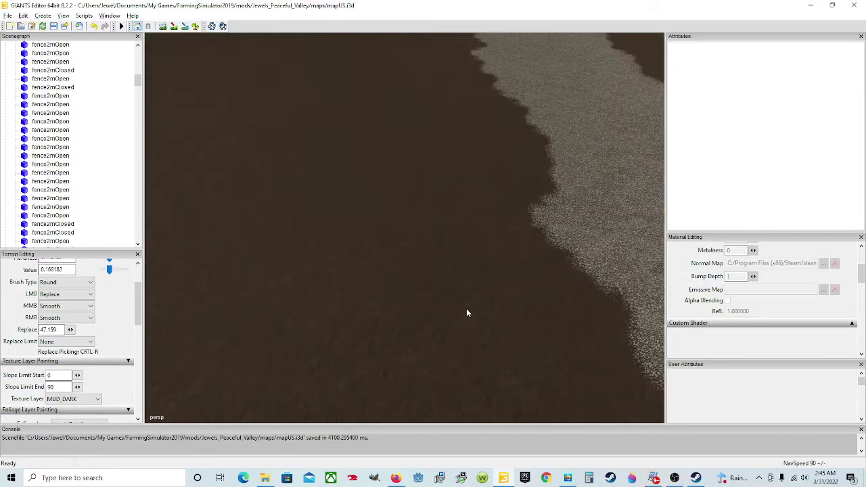
{"action": "scroll", "coordinate": [443, 261], "scroll_direction": "down", "scroll_amount": 3}
{"action": "right_click_drag", "start_coordinate": [416, 250], "coordinate": [567, 249]}
{"action": "right_click_drag", "start_coordinate": [449, 264], "coordinate": [410, 250]}
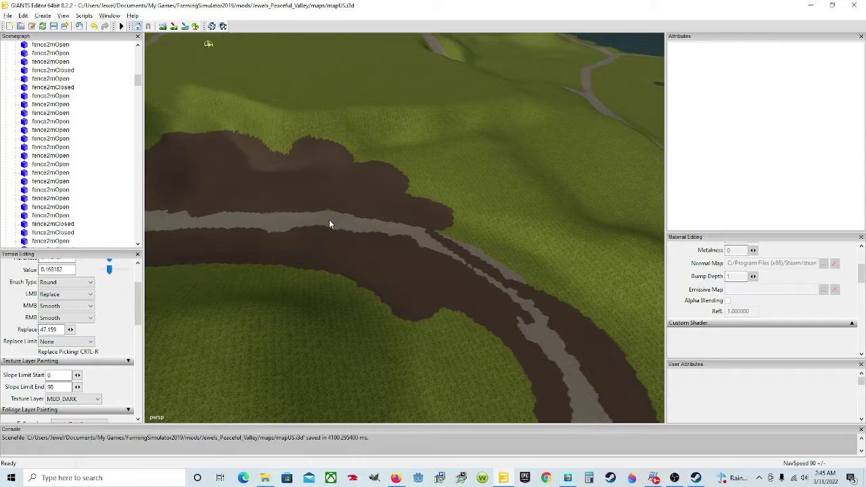
Examine the lake shoreline by the gravel pad, and the waterways and islands across the map
{"action": "scroll", "coordinate": [450, 299], "scroll_direction": "down", "scroll_amount": 5}
{"action": "right_click_drag", "start_coordinate": [485, 274], "coordinate": [502, 267]}
{"action": "right_click_drag", "start_coordinate": [467, 335], "coordinate": [391, 247]}
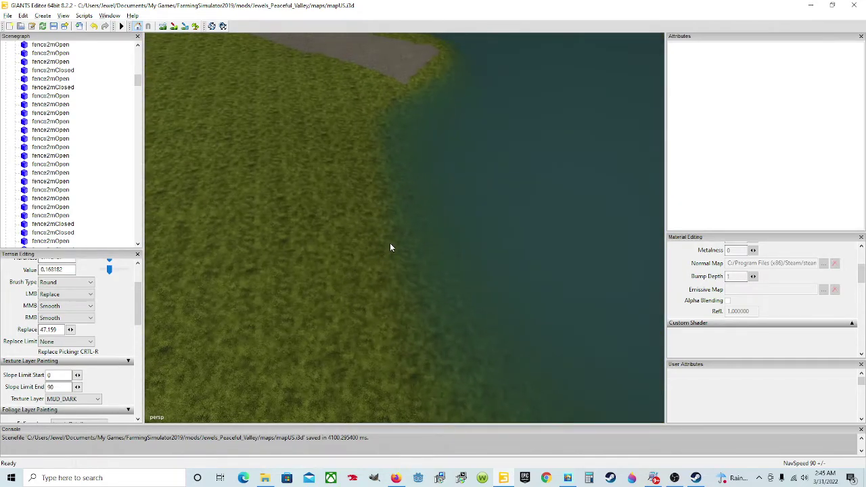
{"action": "right_click_drag", "start_coordinate": [474, 241], "coordinate": [421, 163]}
{"action": "right_click_drag", "start_coordinate": [199, 244], "coordinate": [269, 249]}
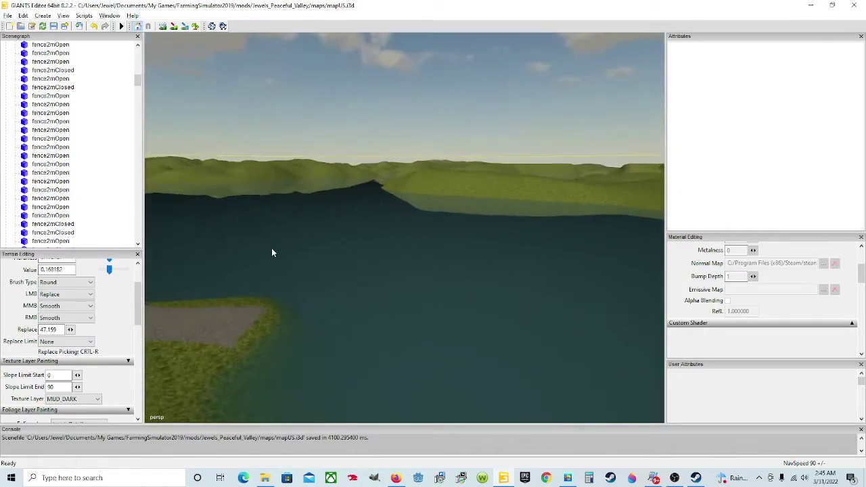
{"action": "right_click_drag", "start_coordinate": [351, 272], "coordinate": [504, 318]}
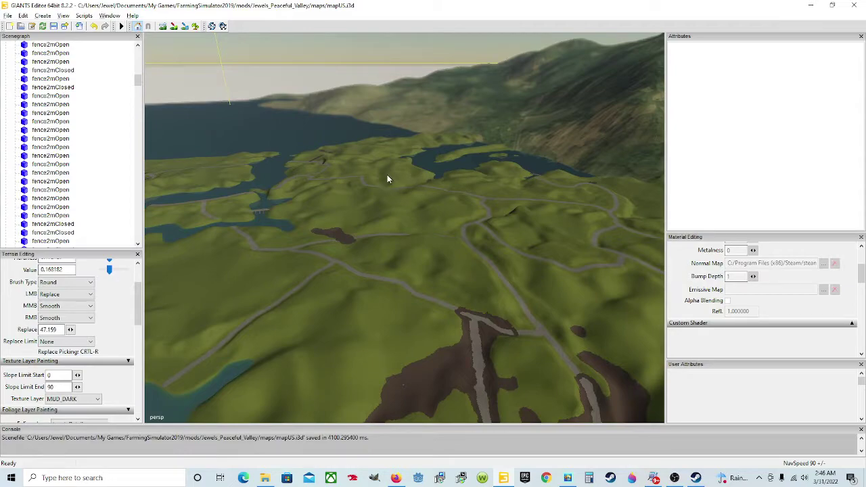
{"action": "right_click_drag", "start_coordinate": [392, 255], "coordinate": [451, 190]}
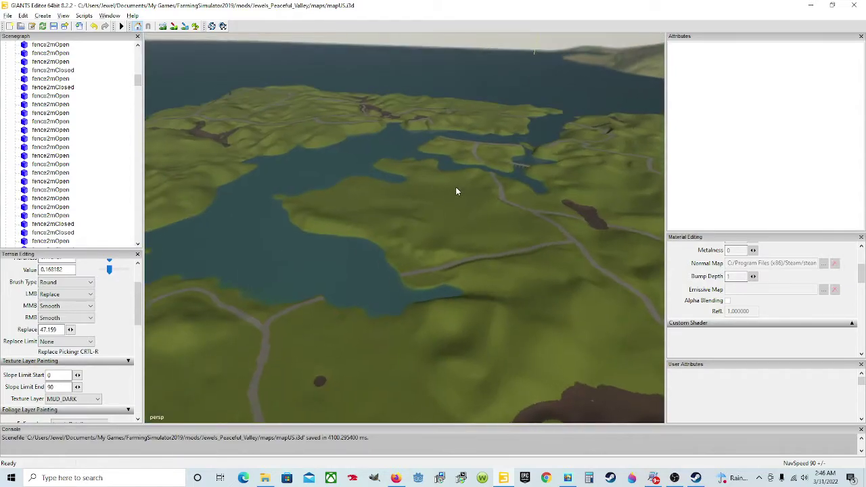
{"action": "right_click_drag", "start_coordinate": [499, 310], "coordinate": [247, 280]}
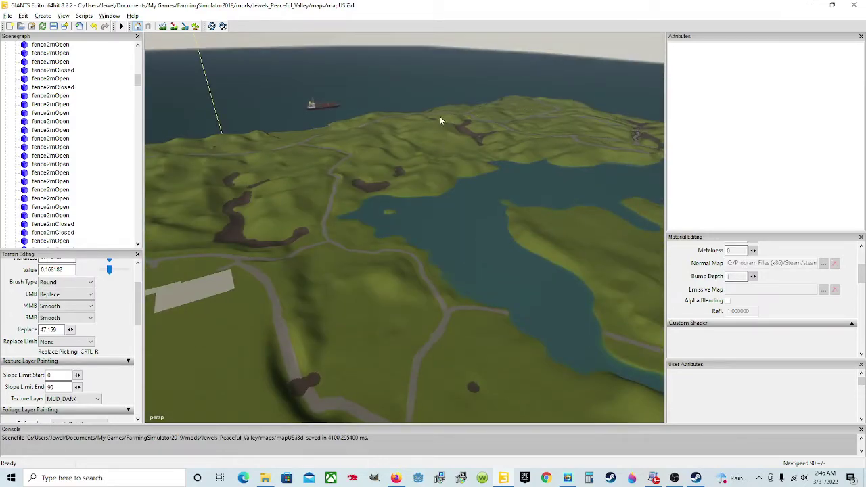
Survey the farm site, the surrounding road network and the hills leading to the lake inlet
{"action": "left_click_drag", "start_coordinate": [269, 173], "coordinate": [586, 78], "text": "alt"}
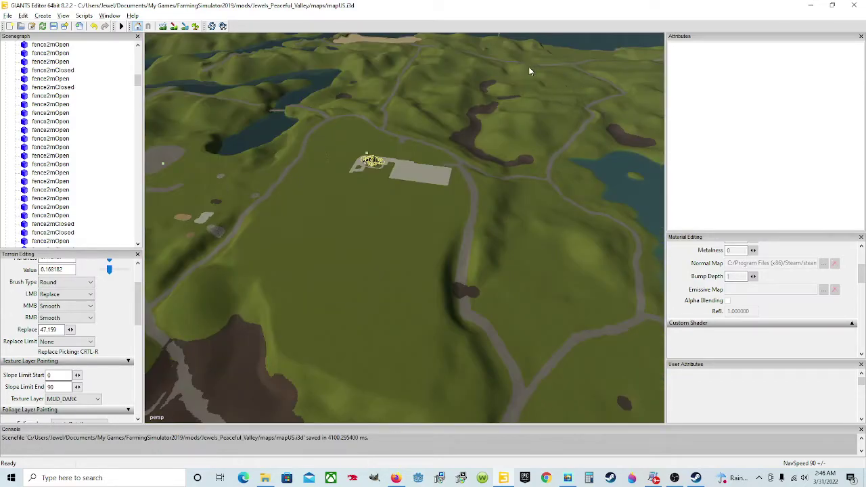
{"action": "left_click_drag", "start_coordinate": [530, 70], "coordinate": [503, 62], "text": "alt"}
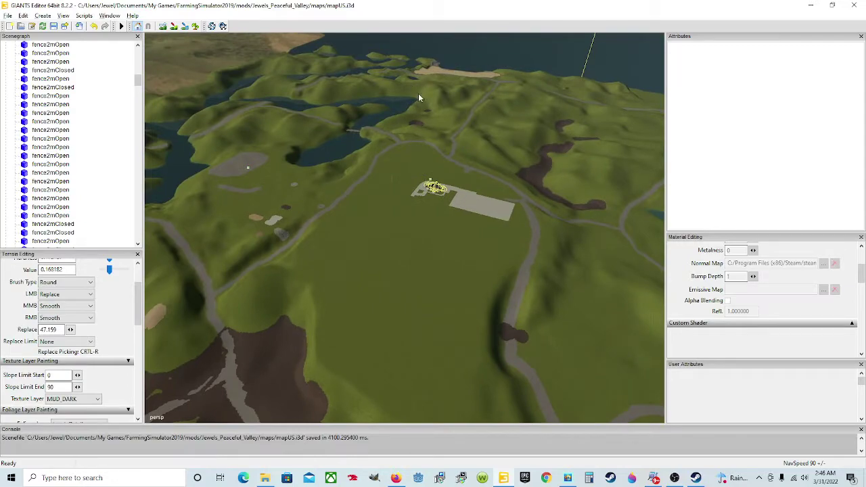
{"action": "left_click_drag", "start_coordinate": [199, 190], "coordinate": [256, 182], "text": "alt"}
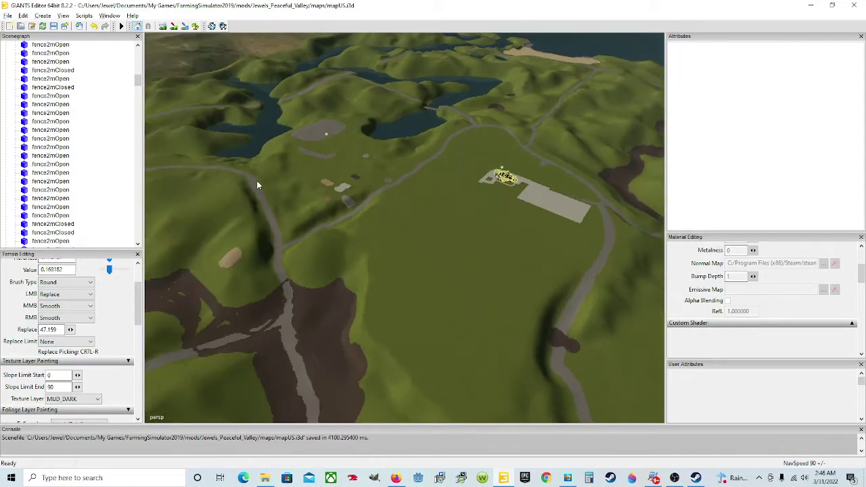
{"action": "left_click_drag", "start_coordinate": [372, 137], "coordinate": [369, 80], "text": "alt"}
{"action": "left_click_drag", "start_coordinate": [384, 213], "coordinate": [252, 195], "text": "alt"}
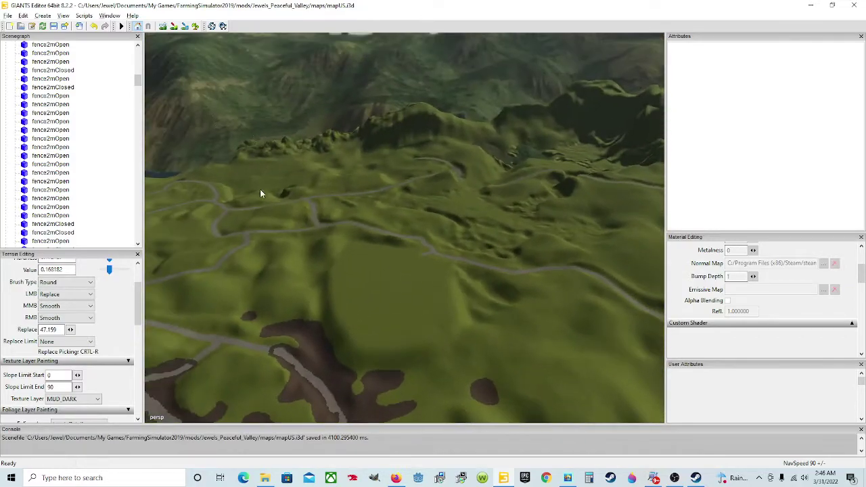
{"action": "left_click_drag", "start_coordinate": [449, 220], "coordinate": [381, 220], "text": "alt"}
{"action": "left_click_drag", "start_coordinate": [232, 179], "coordinate": [401, 231], "text": "alt"}
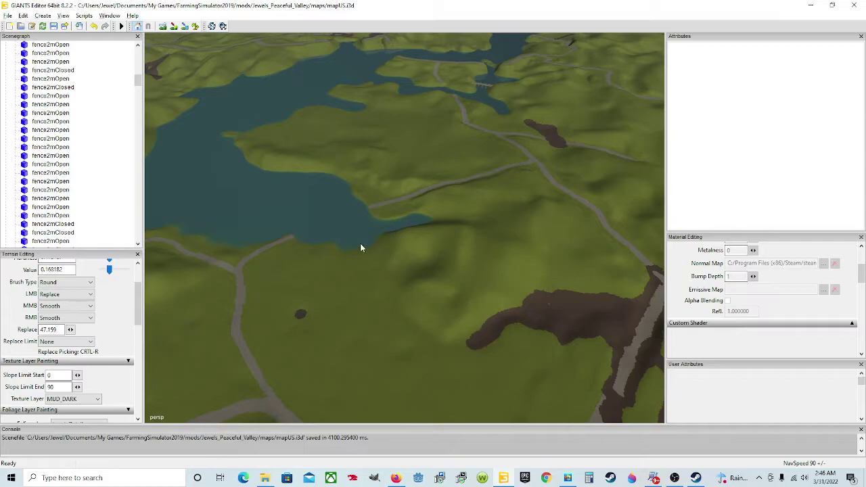
{"action": "left_click_drag", "start_coordinate": [362, 263], "coordinate": [228, 298], "text": "alt"}
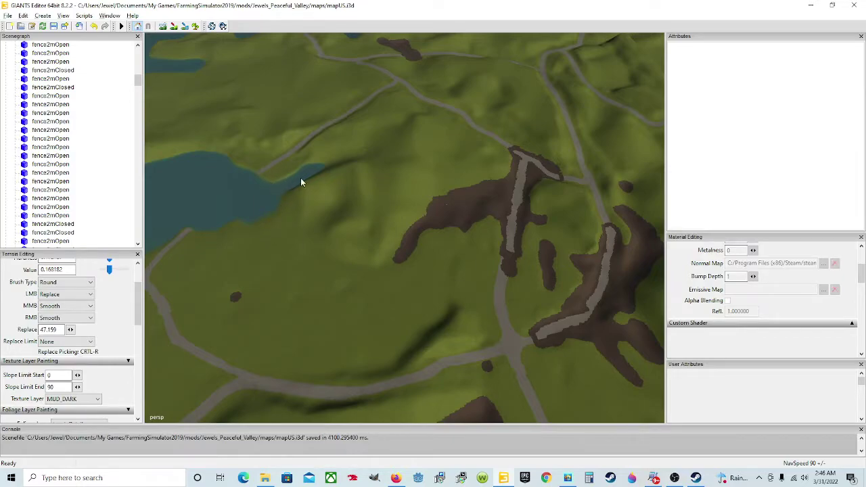
{"action": "left_click_drag", "start_coordinate": [309, 220], "coordinate": [205, 240], "text": "alt"}
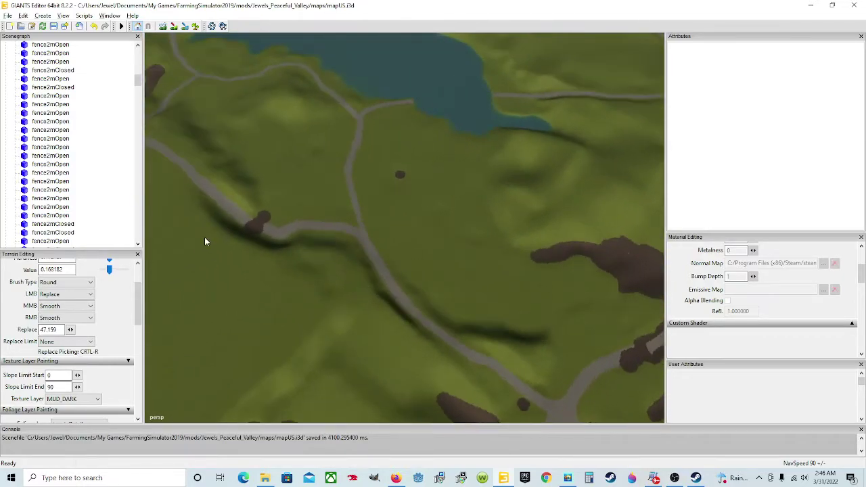
Inspect the mud banks and gravel strips on the roads meeting at the junction near the lake
{"action": "scroll", "coordinate": [448, 147], "scroll_direction": "up", "scroll_amount": 2}
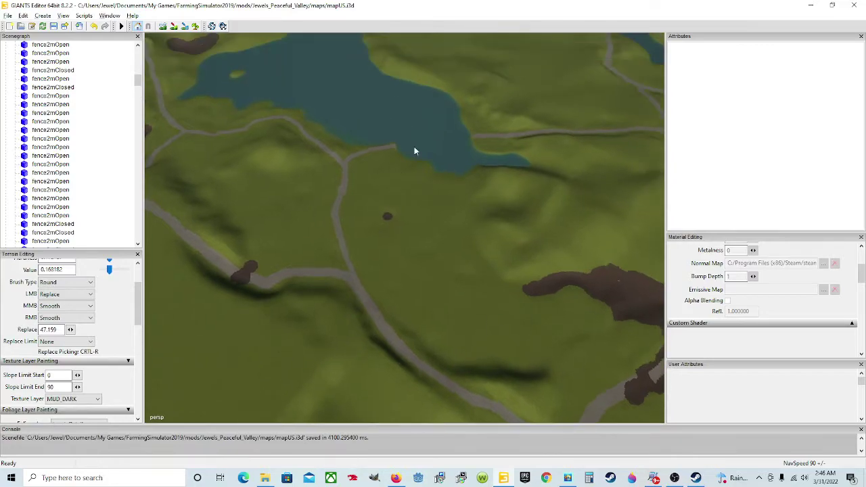
{"action": "left_click_drag", "start_coordinate": [436, 176], "coordinate": [500, 207], "text": "alt"}
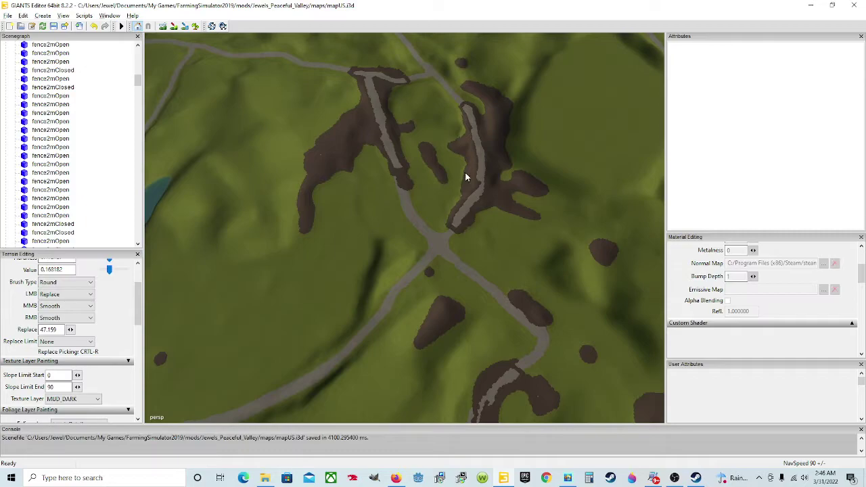
{"action": "left_click_drag", "start_coordinate": [159, 228], "coordinate": [163, 157], "text": "alt"}
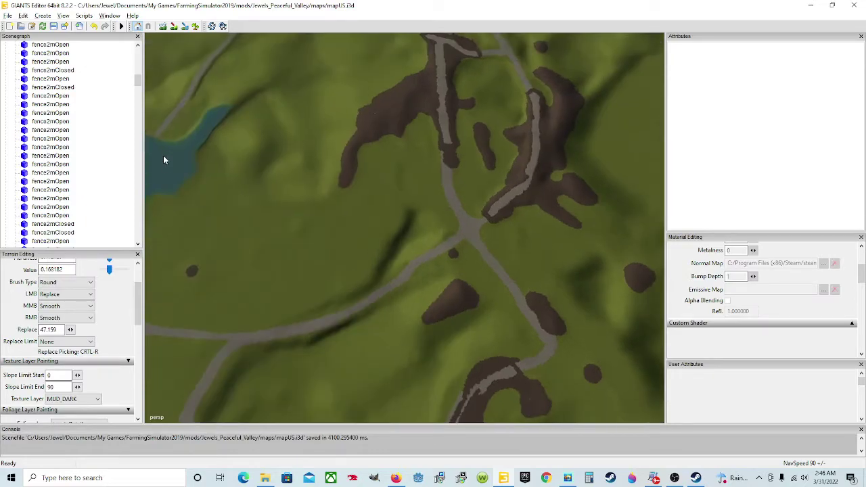
{"action": "left_click_drag", "start_coordinate": [249, 194], "coordinate": [291, 245], "text": "alt"}
{"action": "scroll", "coordinate": [364, 189], "scroll_direction": "up", "scroll_amount": 3}
{"action": "scroll", "coordinate": [364, 188], "scroll_direction": "down", "scroll_amount": 5}
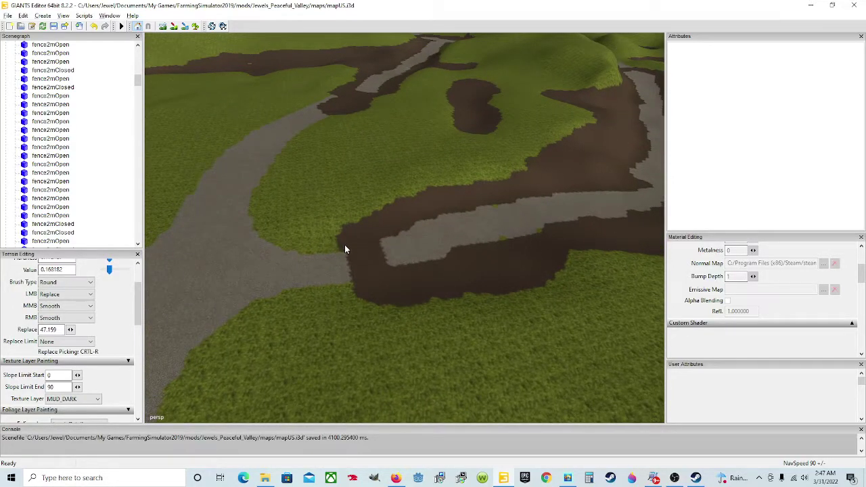
{"action": "left_click_drag", "start_coordinate": [347, 246], "coordinate": [476, 269], "text": "alt"}
{"action": "scroll", "coordinate": [367, 217], "scroll_direction": "up", "scroll_amount": 5}
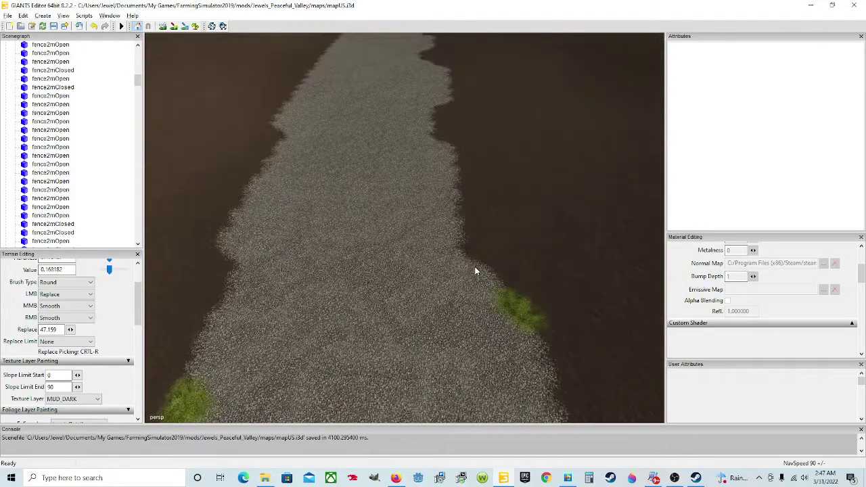
{"action": "scroll", "coordinate": [470, 253], "scroll_direction": "down", "scroll_amount": 4}
{"action": "scroll", "coordinate": [469, 248], "scroll_direction": "down", "scroll_amount": 5}
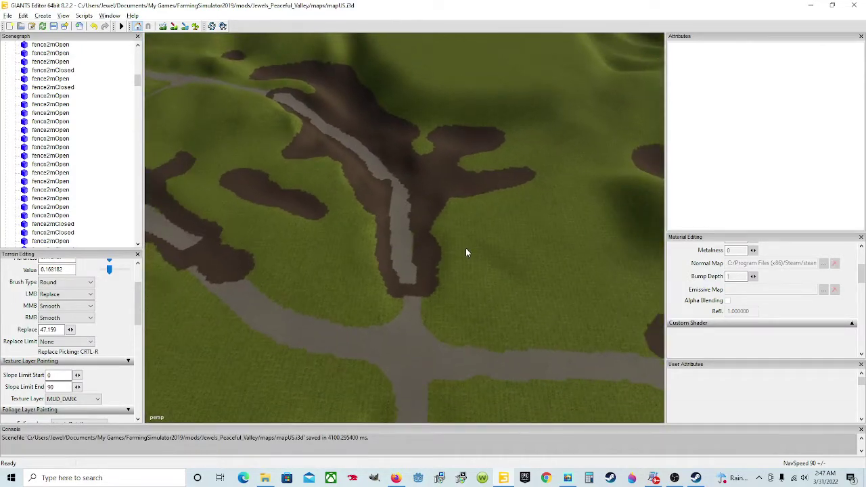
Inspect the mud patches on the hills, the curved gravel road and the low ground towards the lake
{"action": "left_click_drag", "start_coordinate": [415, 261], "coordinate": [567, 217], "text": "alt"}
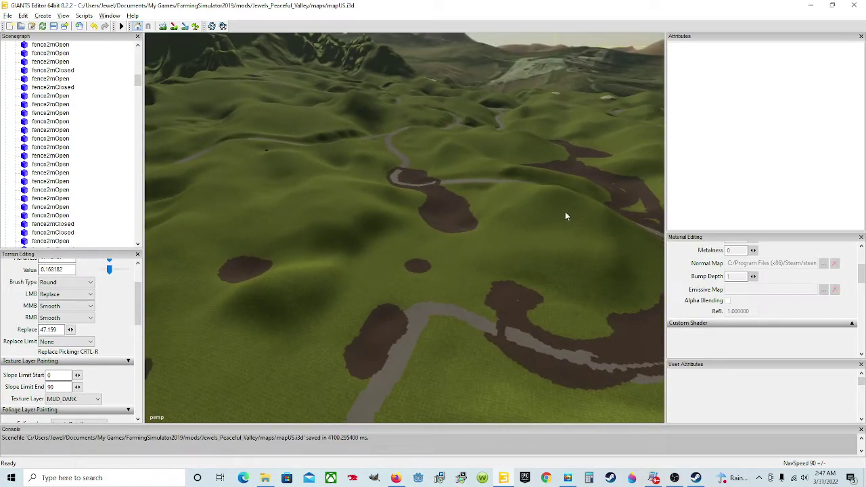
{"action": "key", "text": "w"}
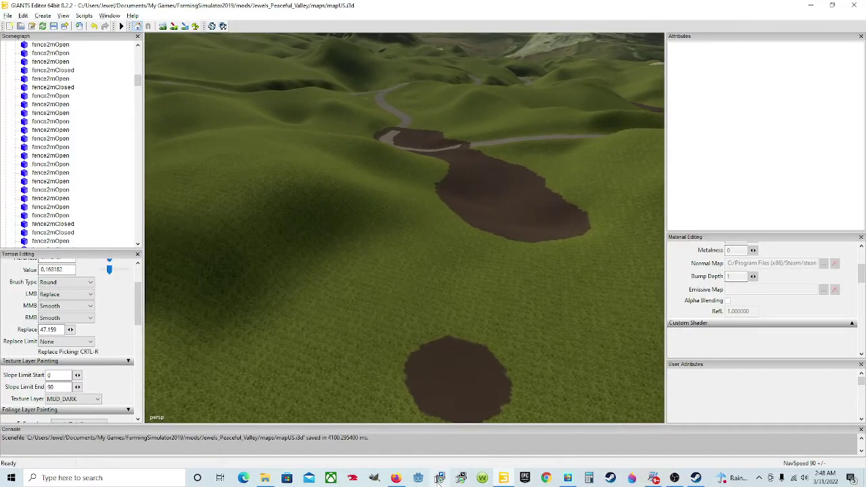
{"action": "left_click_drag", "start_coordinate": [400, 334], "coordinate": [428, 352], "text": "alt"}
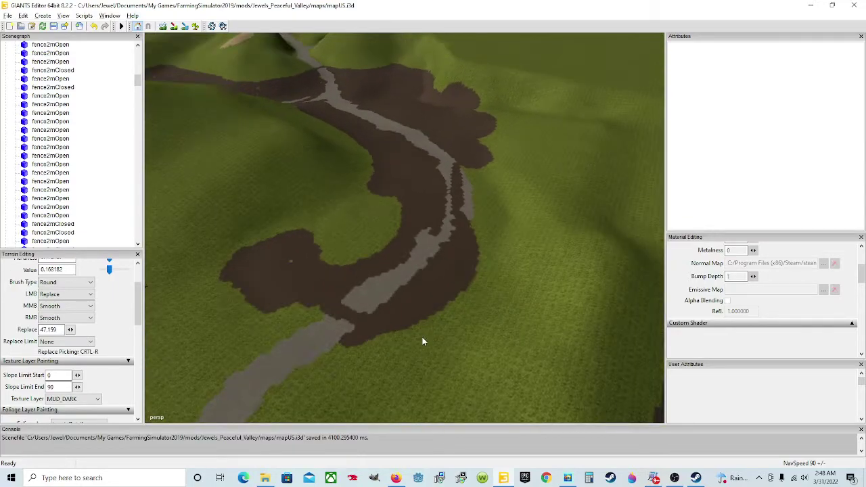
{"action": "left_click_drag", "start_coordinate": [199, 41], "coordinate": [223, 95], "text": "alt"}
{"action": "left_click_drag", "start_coordinate": [304, 214], "coordinate": [497, 211], "text": "alt"}
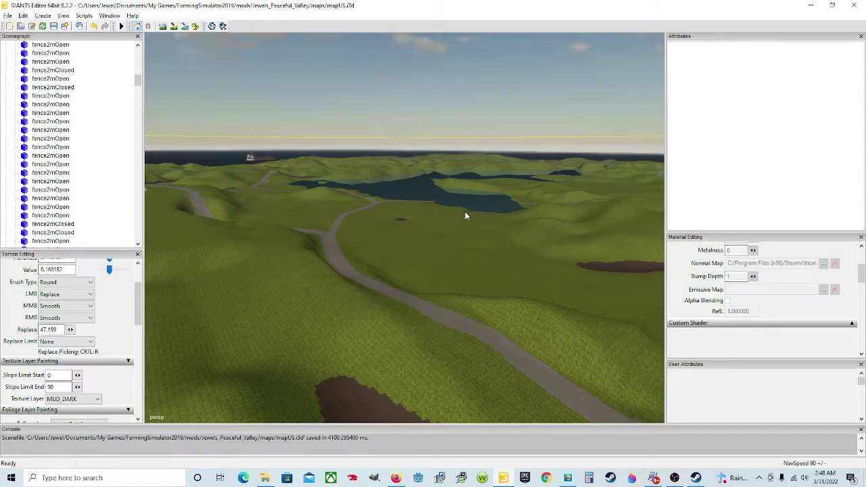
{"action": "mouse_move", "coordinate": [466, 212]}
{"action": "left_mouse_down", "text": "alt"}
{"action": "mouse_move", "coordinate": [473, 261]}
{"action": "mouse_move", "coordinate": [360, 298]}
{"action": "left_mouse_up", "text": "alt"}
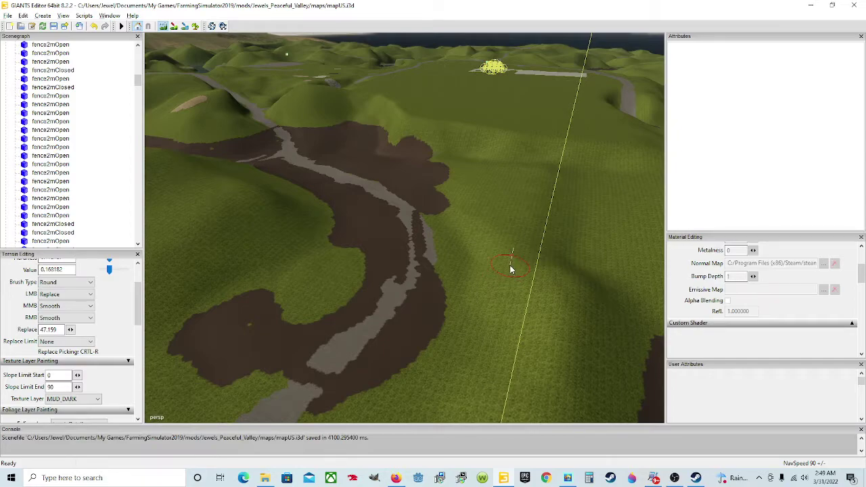
Sample the terrain beside the curved gravel road as the sculpting replace height, 51.676
{"action": "key", "text": "ctrl+r"}
{"action": "left_click", "coordinate": [163, 27]}
{"action": "scroll", "coordinate": [392, 289], "scroll_direction": "up", "scroll_amount": 3}
{"action": "left_click_drag", "start_coordinate": [469, 253], "coordinate": [454, 295], "text": "alt"}
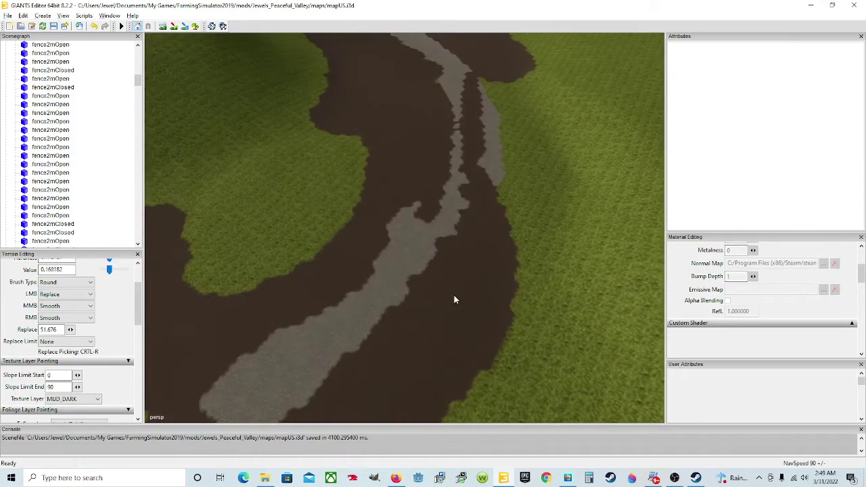
Raise the second waterPlane in the scenegraph to a Translate Y of about 128.27 and check how far the water covers the valley
{"action": "scroll", "coordinate": [102, 212], "scroll_direction": "down", "scroll_amount": 2}
{"action": "left_click_drag", "start_coordinate": [136, 81], "coordinate": [113, 72]}
{"action": "left_click_drag", "start_coordinate": [79, 106], "coordinate": [65, 112]}
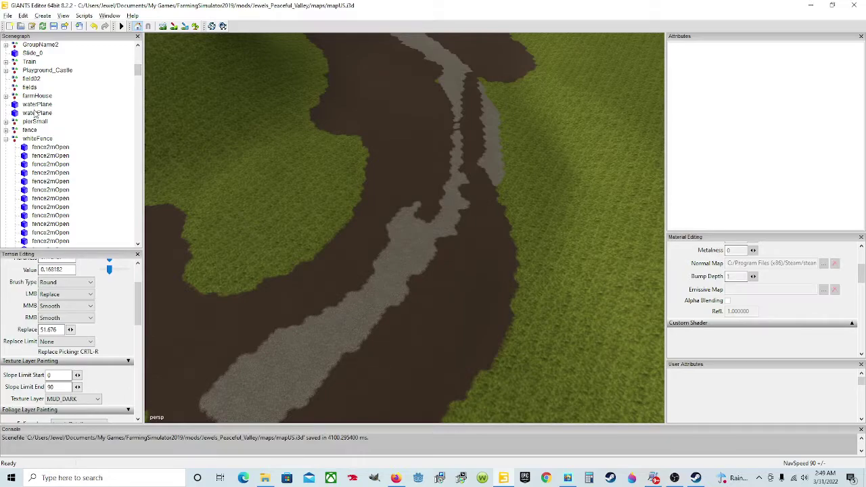
{"action": "left_click", "coordinate": [36, 113]}
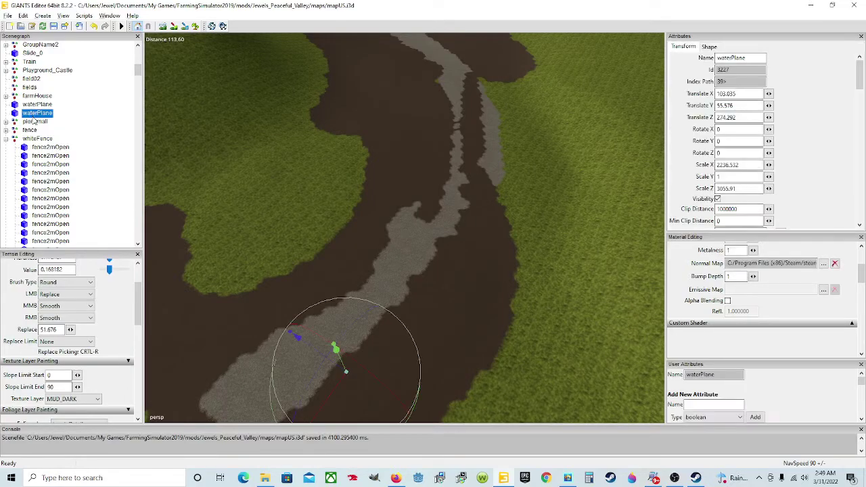
{"action": "scroll", "coordinate": [308, 270], "scroll_direction": "up", "scroll_amount": 2}
{"action": "scroll", "coordinate": [308, 269], "scroll_direction": "down", "scroll_amount": 1}
{"action": "left_click_drag", "start_coordinate": [359, 334], "coordinate": [270, 87]}
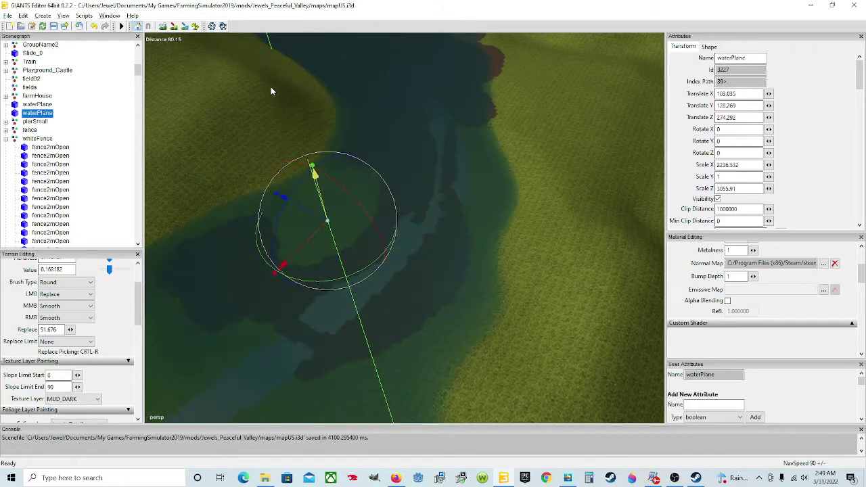
{"action": "middle_click_drag", "start_coordinate": [271, 86], "coordinate": [522, 166]}
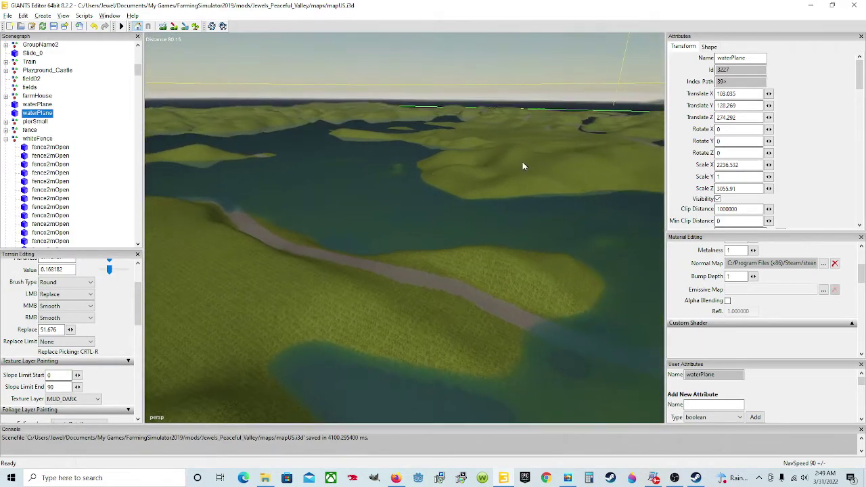
{"action": "middle_click_drag", "start_coordinate": [458, 170], "coordinate": [240, 237]}
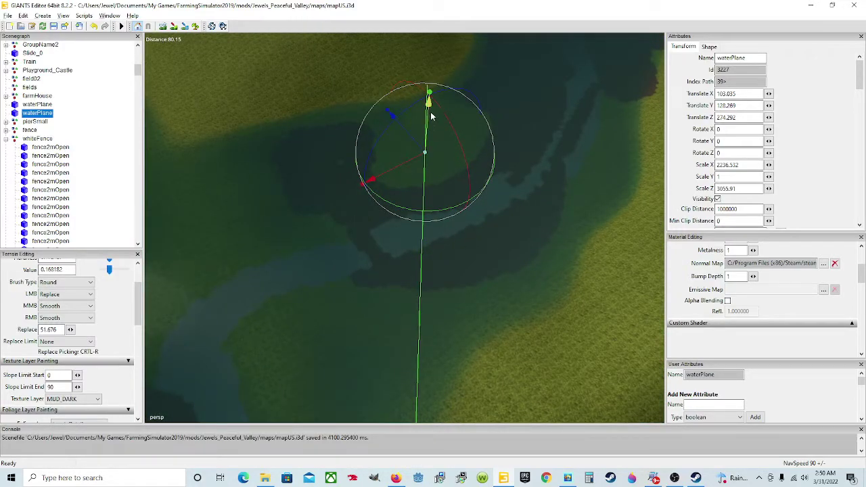
Lower the second waterPlane to a Translate Y of about 125.23, below the mud and gravel in the valley
{"action": "middle_click_drag", "start_coordinate": [429, 116], "coordinate": [472, 138]}
{"action": "scroll", "coordinate": [471, 138], "scroll_direction": "up", "scroll_amount": 8}
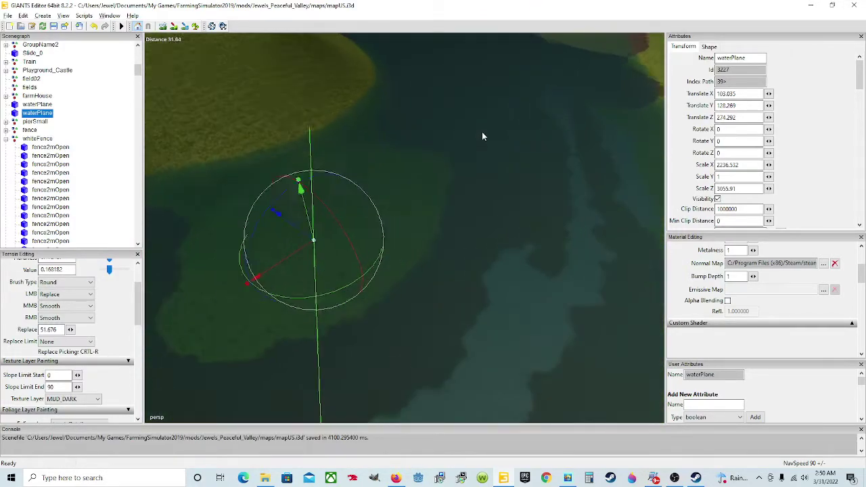
{"action": "scroll", "coordinate": [395, 159], "scroll_direction": "down", "scroll_amount": 4}
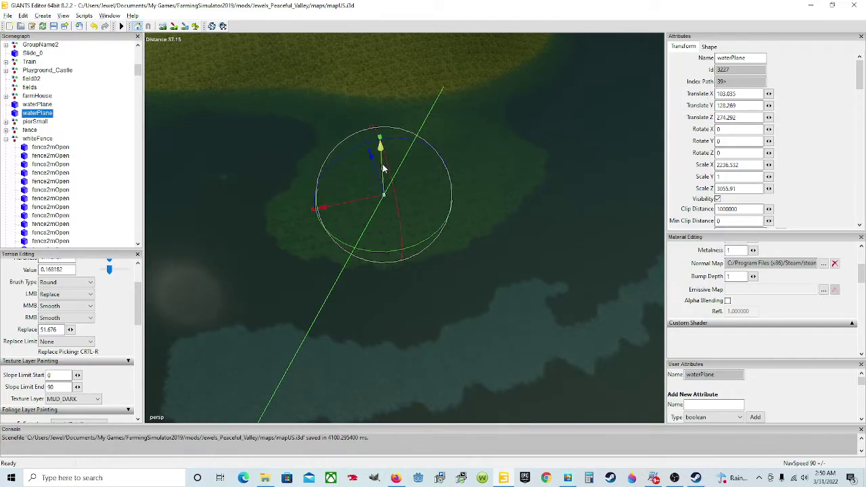
{"action": "left_click_drag", "start_coordinate": [380, 150], "coordinate": [381, 168]}
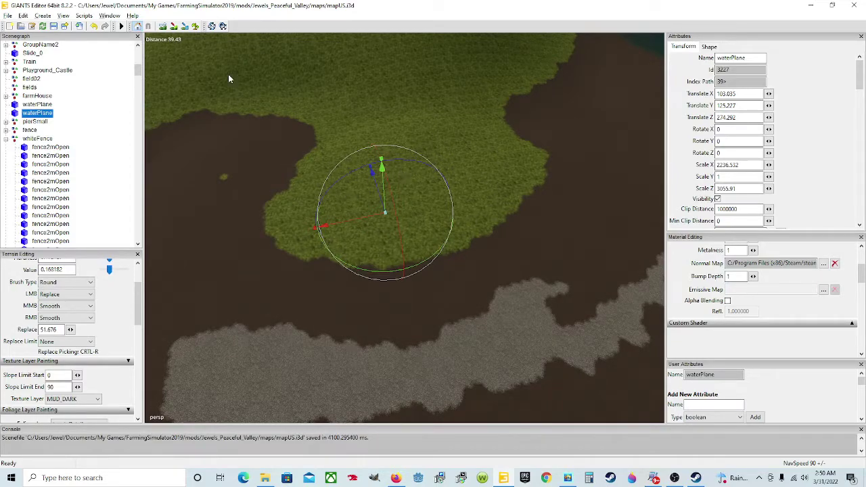
Raise the second waterPlane to a Translate Y of about 126.8
{"action": "left_click", "coordinate": [163, 26]}
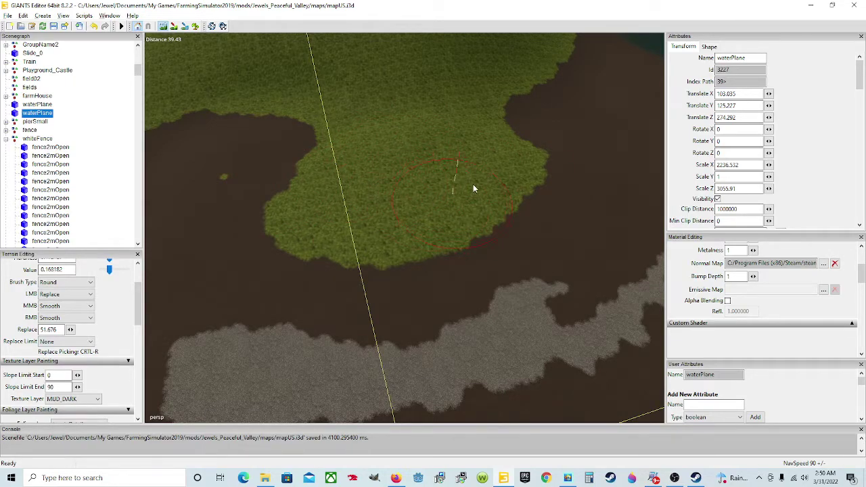
{"action": "left_click", "coordinate": [163, 27]}
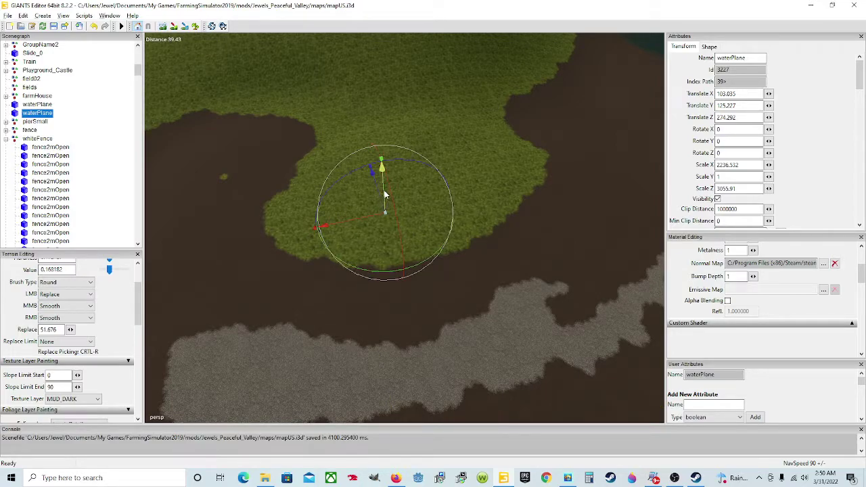
{"action": "mouse_move", "coordinate": [384, 188]}
{"action": "left_mouse_down"}
{"action": "mouse_move", "coordinate": [379, 165]}
{"action": "mouse_move", "coordinate": [376, 174]}
{"action": "left_mouse_up"}
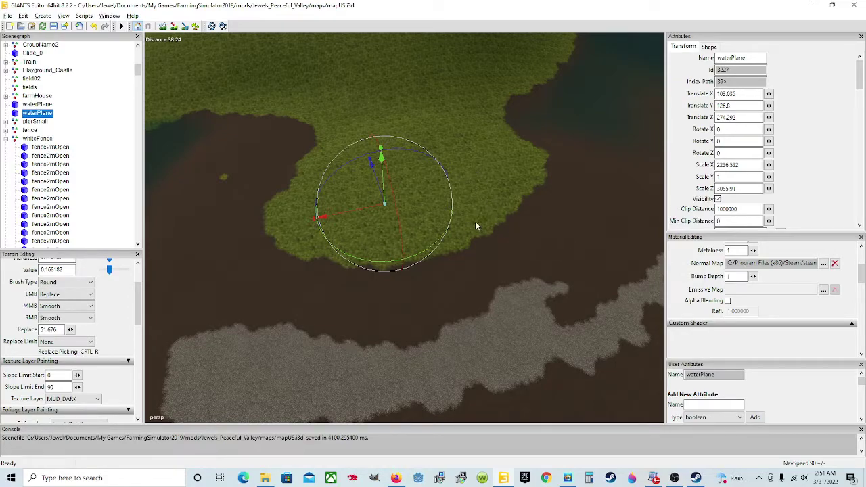
Set the LMB brush action to Add and paint a MUD_DARK patch on the grass beside the triangular pond
{"action": "middle_click_drag", "start_coordinate": [444, 279], "coordinate": [181, 217]}
{"action": "middle_click_drag", "start_coordinate": [370, 240], "coordinate": [510, 245]}
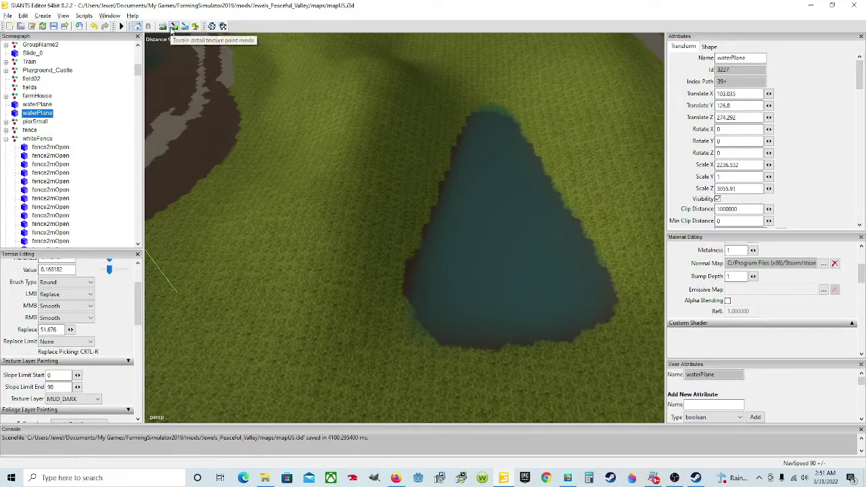
{"action": "left_click", "coordinate": [68, 294]}
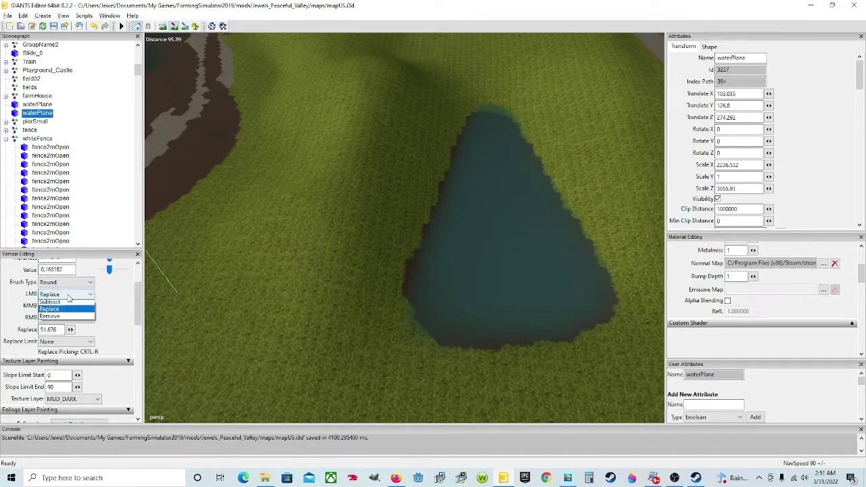
{"action": "left_click", "coordinate": [60, 300]}
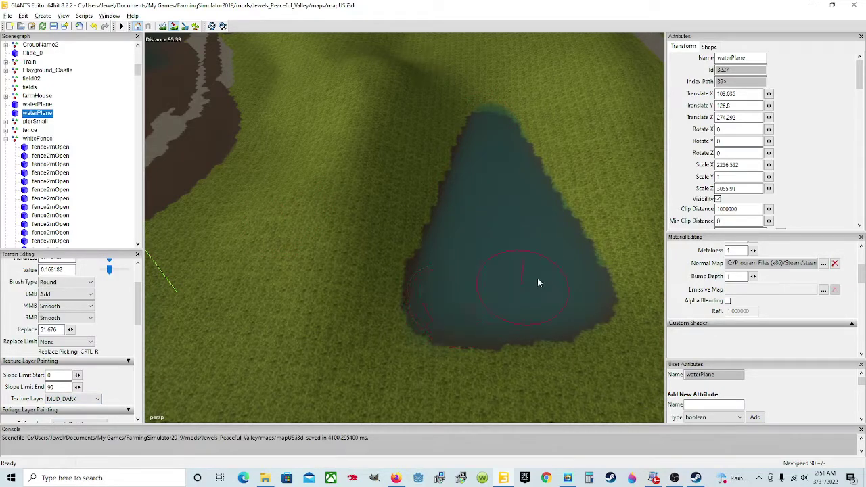
{"action": "mouse_move", "coordinate": [316, 307]}
{"action": "left_mouse_down"}
{"action": "mouse_move", "coordinate": [310, 266]}
{"action": "mouse_move", "coordinate": [317, 214]}
{"action": "mouse_move", "coordinate": [257, 244]}
{"action": "mouse_move", "coordinate": [278, 274]}
{"action": "left_mouse_up"}
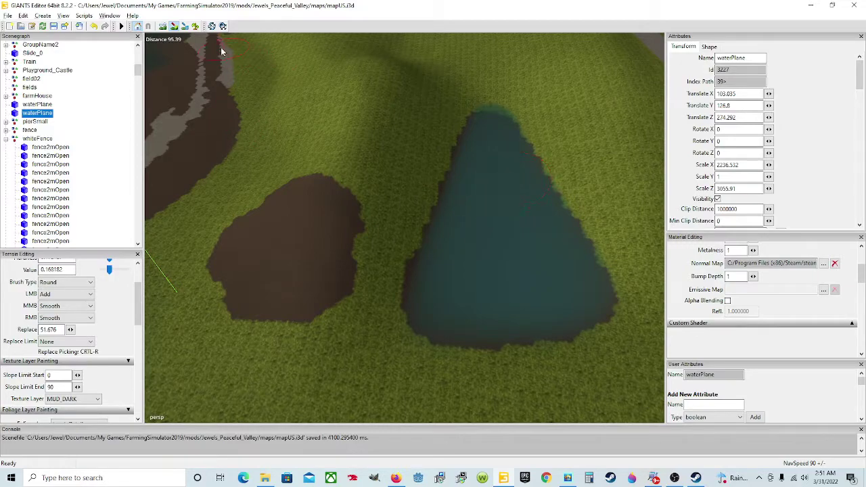
Inspect the new mud patch, the nearby road junction and the flooded hollows around the triangular pond
{"action": "right_click_drag", "start_coordinate": [236, 101], "coordinate": [433, 242]}
{"action": "right_click_drag", "start_coordinate": [426, 287], "coordinate": [325, 251]}
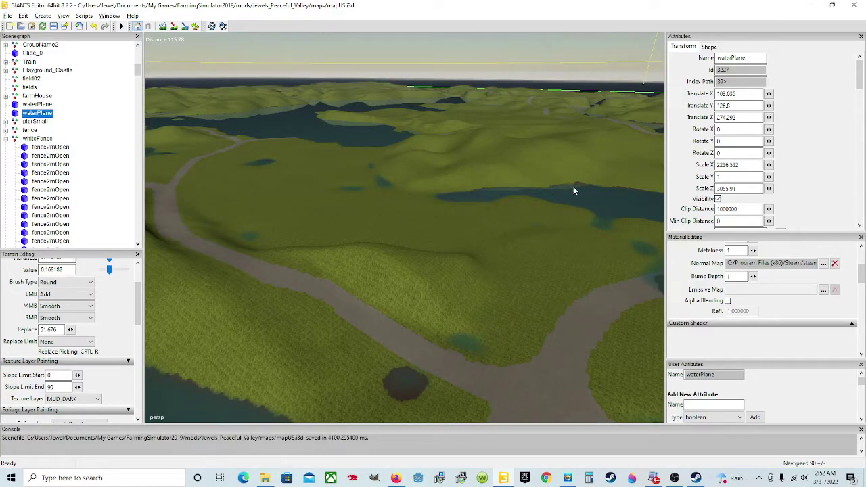
{"action": "right_click_drag", "start_coordinate": [498, 290], "coordinate": [413, 189]}
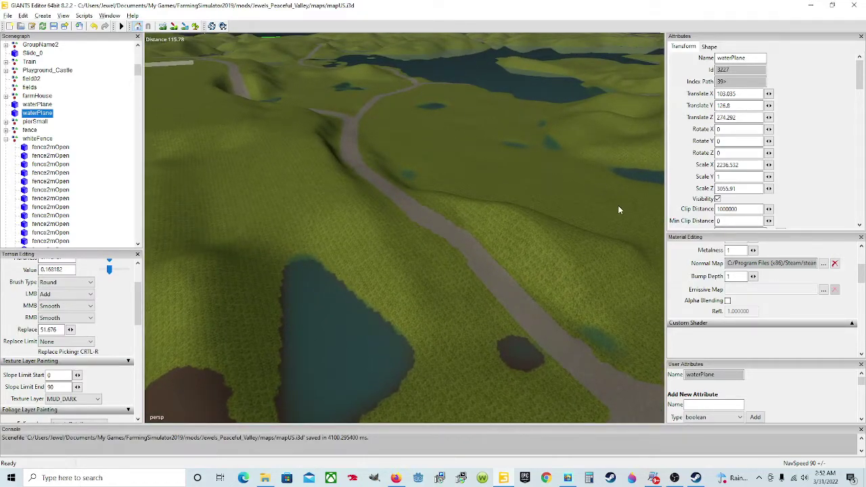
{"action": "key", "text": "f"}
{"action": "right_click_drag", "start_coordinate": [401, 298], "coordinate": [497, 301]}
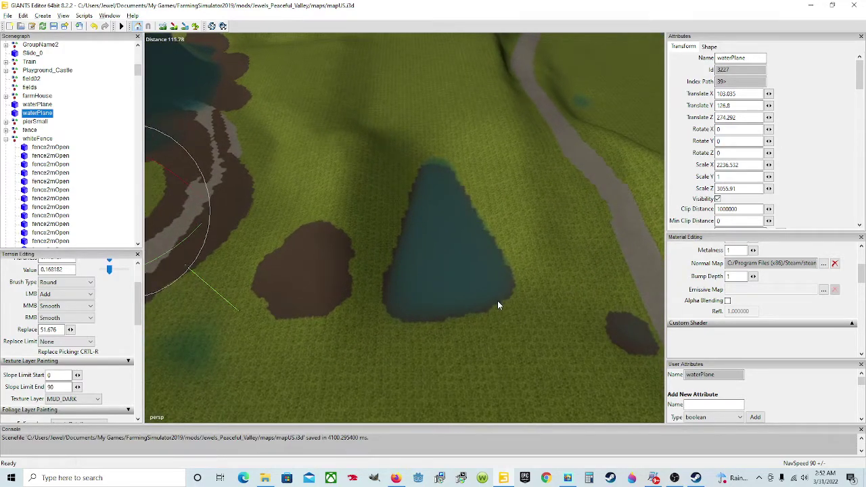
{"action": "right_click_drag", "start_coordinate": [437, 296], "coordinate": [315, 195]}
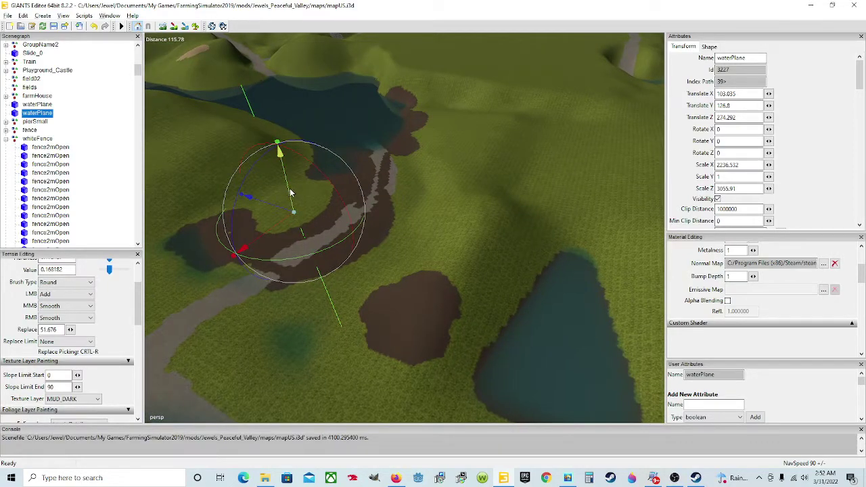
Lower the second waterPlane to expose the mud beds, and raise it back to a Translate Y of about 123.8
{"action": "left_click_drag", "start_coordinate": [290, 193], "coordinate": [328, 287]}
{"action": "right_click_drag", "start_coordinate": [316, 305], "coordinate": [326, 319]}
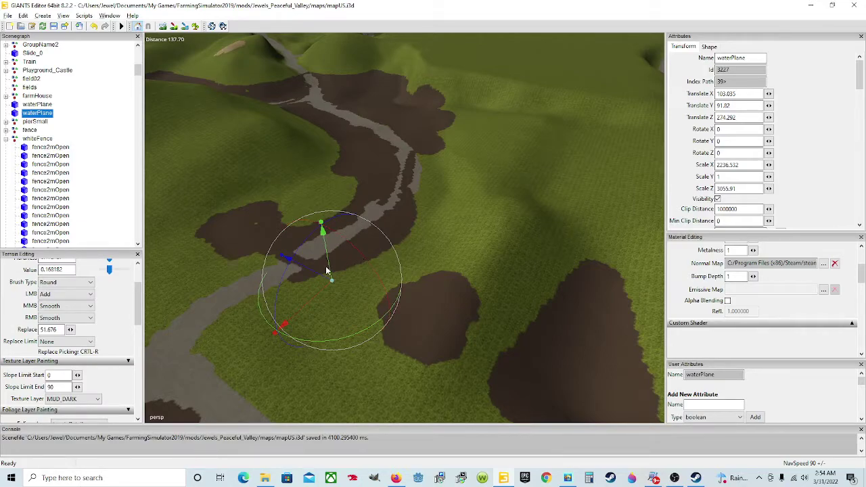
{"action": "left_click_drag", "start_coordinate": [331, 266], "coordinate": [347, 175]}
Check the new water level in the triangular pond, along the curved gravel road and in the hollows beyond it
{"action": "right_click_drag", "start_coordinate": [369, 286], "coordinate": [465, 277]}
{"action": "left_click_drag", "start_coordinate": [465, 277], "coordinate": [410, 187], "text": "alt"}
{"action": "left_click_drag", "start_coordinate": [468, 272], "coordinate": [517, 74], "text": "alt"}
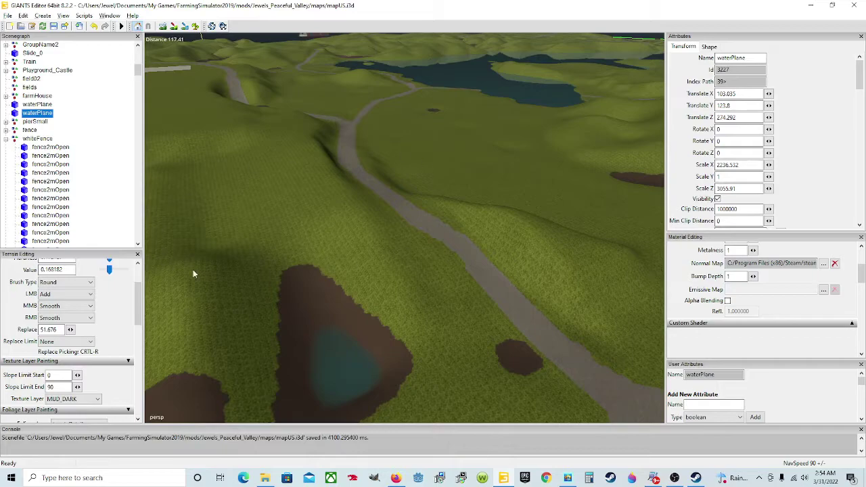
{"action": "left_click_drag", "start_coordinate": [413, 224], "coordinate": [355, 228], "text": "alt"}
{"action": "mouse_move", "coordinate": [470, 250]}
{"action": "left_mouse_down", "text": "alt"}
{"action": "mouse_move", "coordinate": [415, 268]}
{"action": "mouse_move", "coordinate": [401, 241]}
{"action": "mouse_move", "coordinate": [549, 239]}
{"action": "mouse_move", "coordinate": [410, 275]}
{"action": "left_mouse_up", "text": "alt"}
{"action": "right_click_drag", "start_coordinate": [354, 244], "coordinate": [379, 255]}
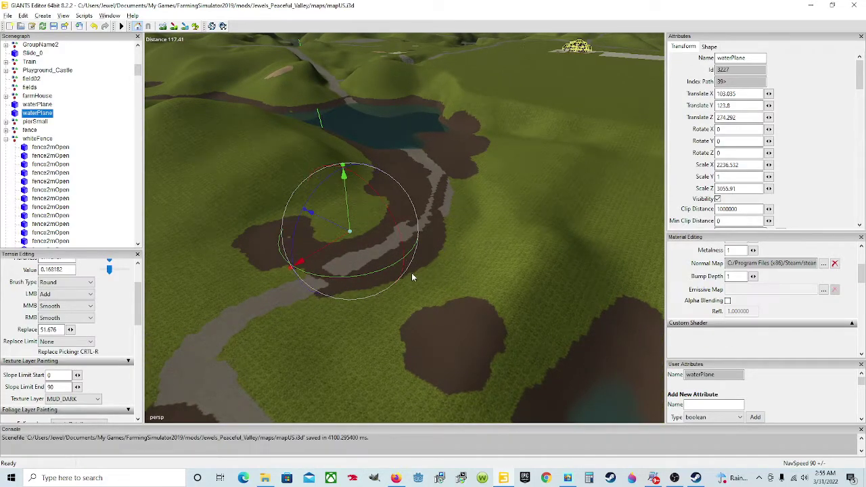
{"action": "right_click_drag", "start_coordinate": [464, 242], "coordinate": [352, 219]}
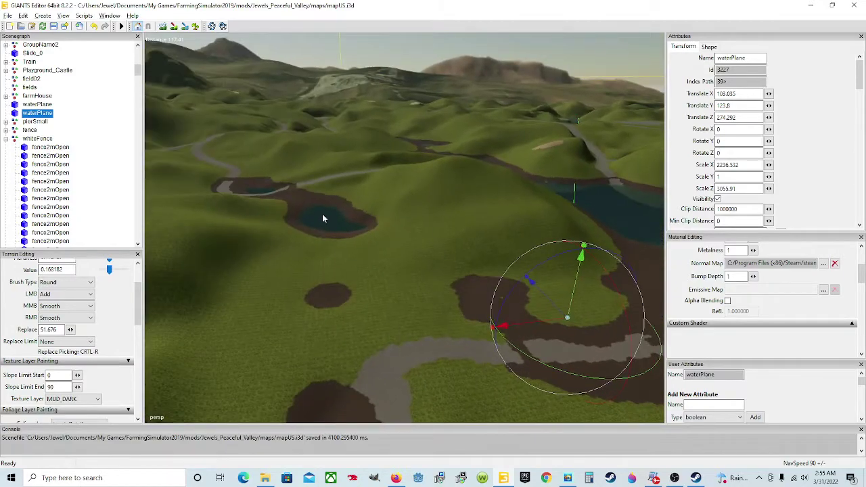
{"action": "right_click_drag", "start_coordinate": [460, 268], "coordinate": [571, 269]}
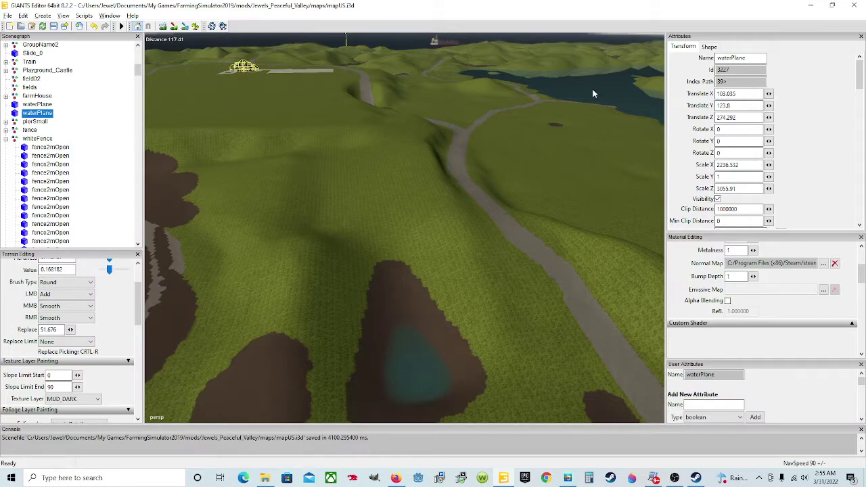
{"action": "key", "text": "f"}
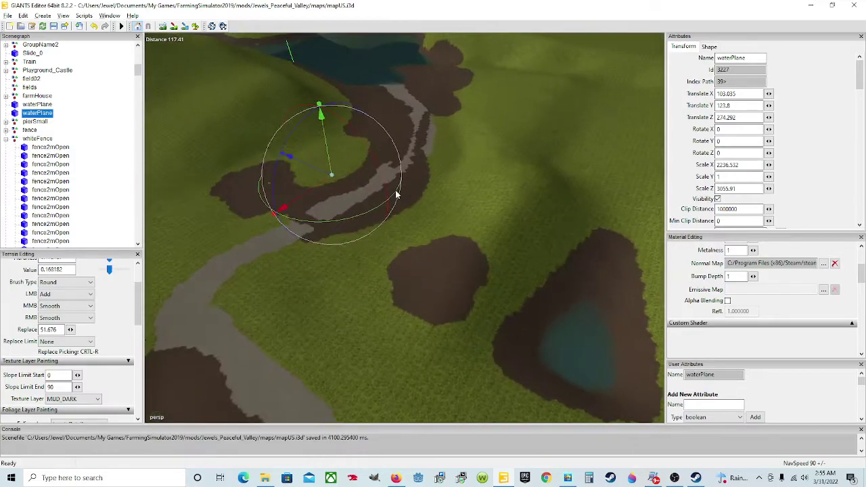
Examine the road towards the distant lake, the hills with the isolated mud patch, and the mud patches beside the triangular pond
{"action": "mouse_move", "coordinate": [391, 178]}
{"action": "right_mouse_down"}
{"action": "mouse_move", "coordinate": [516, 225]}
{"action": "mouse_move", "coordinate": [585, 181]}
{"action": "right_mouse_up"}
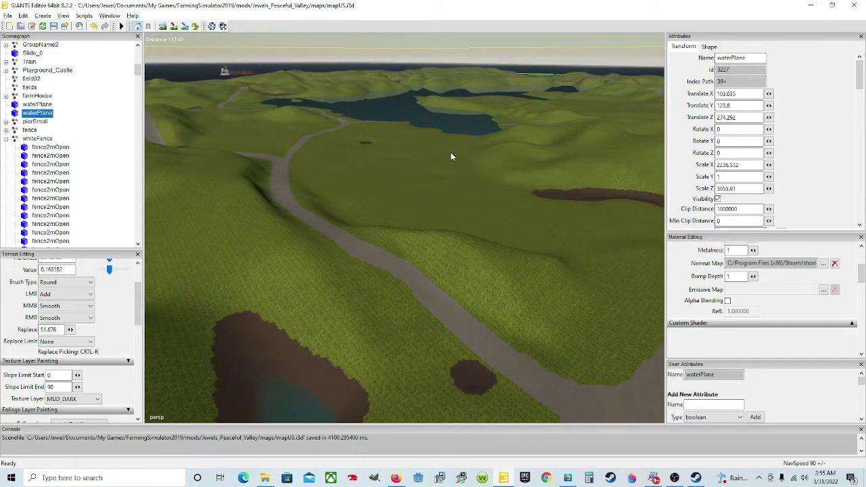
{"action": "right_click_drag", "start_coordinate": [439, 176], "coordinate": [332, 164]}
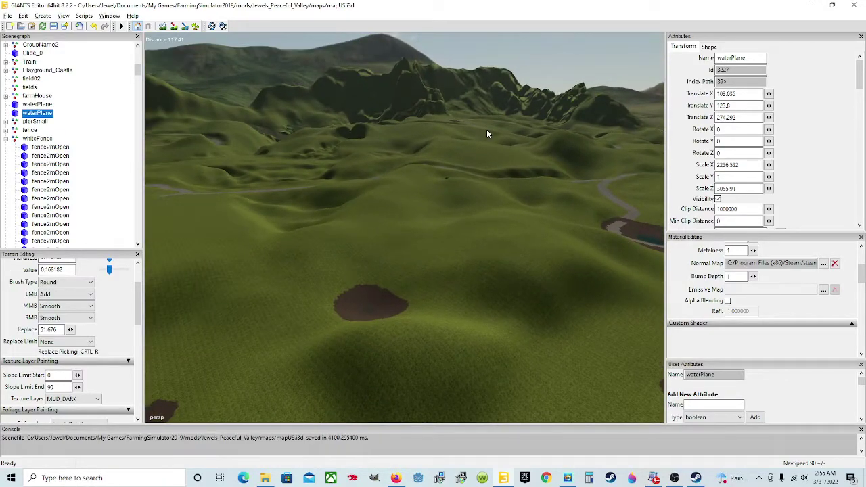
{"action": "right_click_drag", "start_coordinate": [477, 138], "coordinate": [463, 164]}
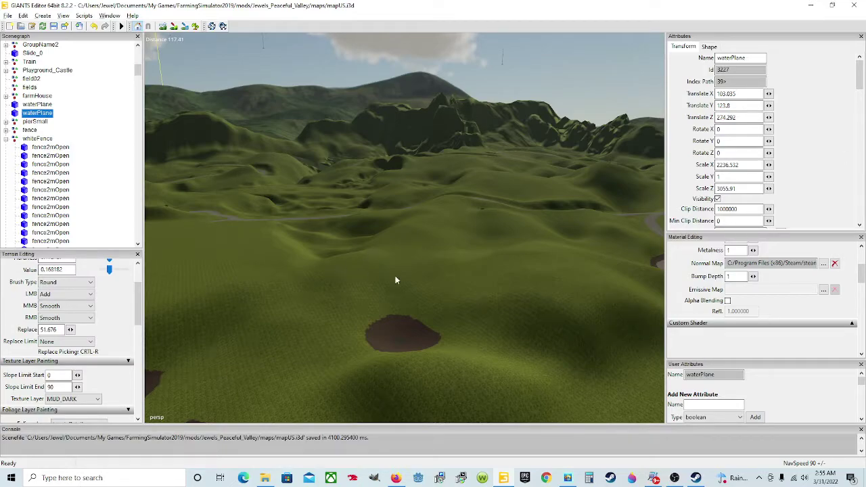
{"action": "key", "text": "f"}
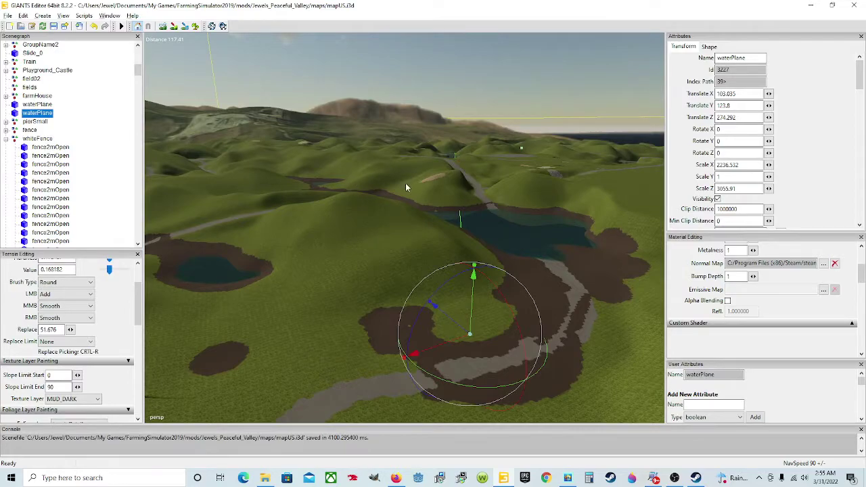
{"action": "right_click_drag", "start_coordinate": [416, 184], "coordinate": [263, 171]}
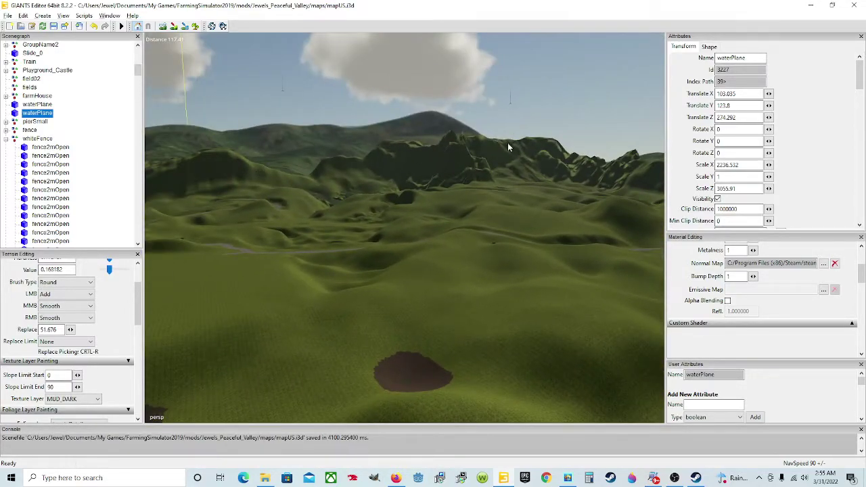
{"action": "right_click_drag", "start_coordinate": [527, 173], "coordinate": [450, 249]}
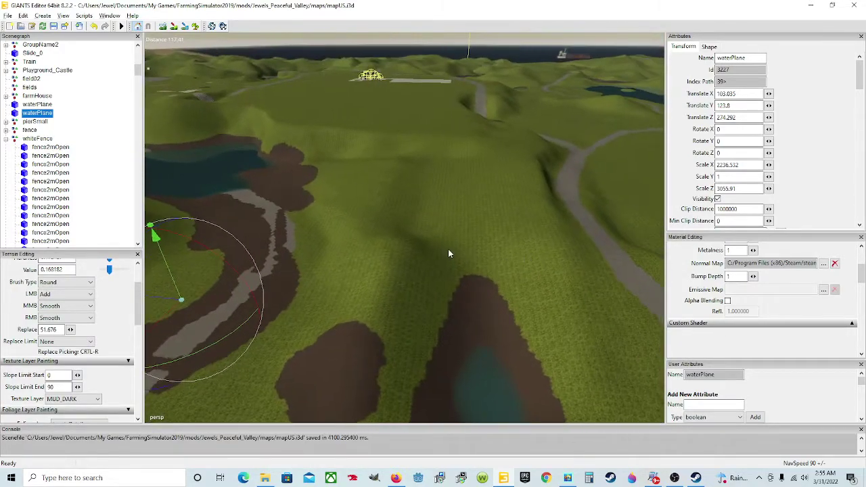
{"action": "mouse_move", "coordinate": [509, 212]}
{"action": "right_mouse_down"}
{"action": "mouse_move", "coordinate": [437, 248]}
{"action": "mouse_move", "coordinate": [340, 237]}
{"action": "mouse_move", "coordinate": [531, 243]}
{"action": "right_mouse_up"}
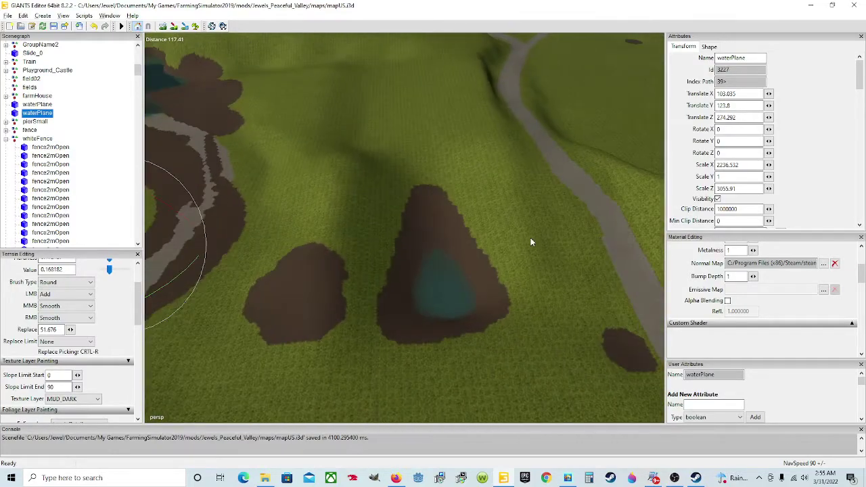
{"action": "right_click_drag", "start_coordinate": [441, 309], "coordinate": [332, 285]}
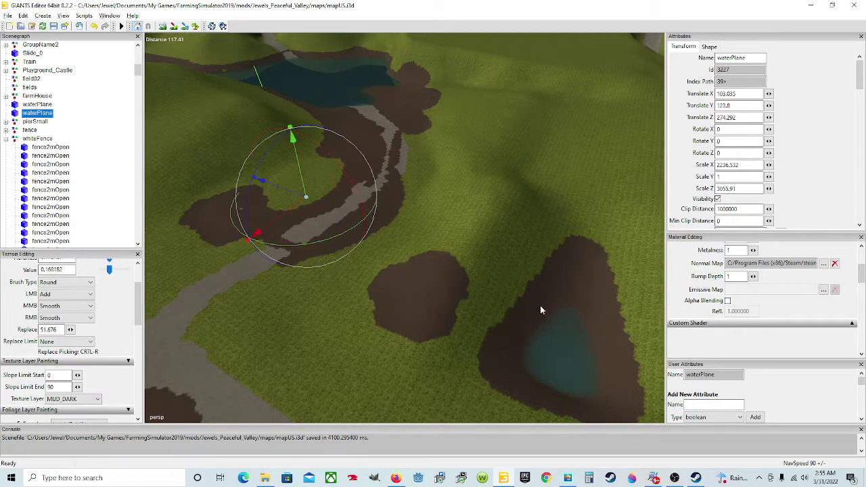
{"action": "right_click_drag", "start_coordinate": [478, 308], "coordinate": [553, 323]}
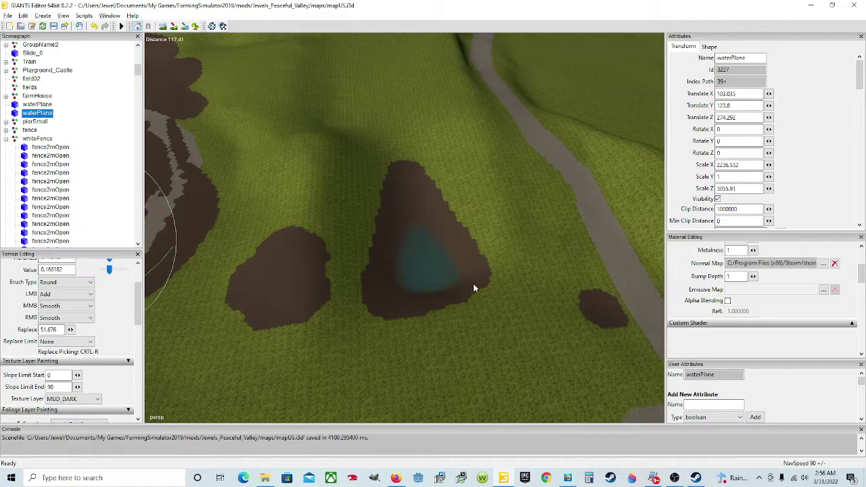
{"action": "right_click_drag", "start_coordinate": [467, 292], "coordinate": [433, 264]}
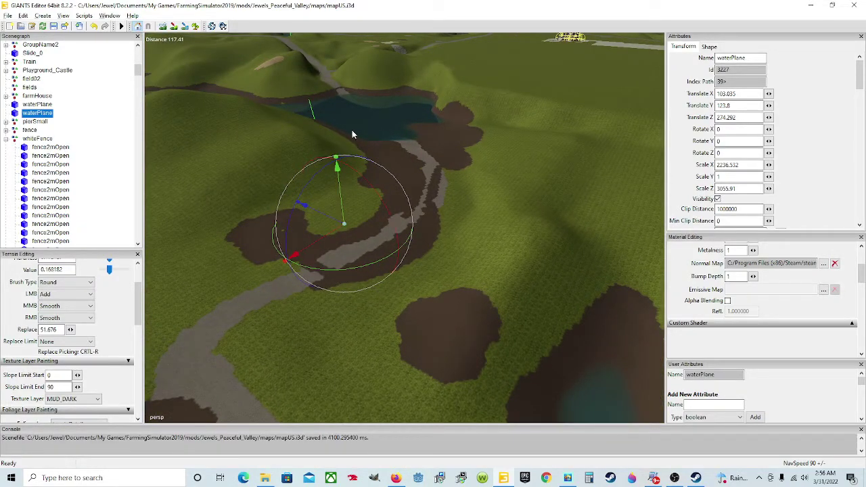
Examine the mud-lined ponds in the hills and survey the whole map's roads, ponds and lakes from a distance
{"action": "right_click_drag", "start_coordinate": [397, 186], "coordinate": [268, 208]}
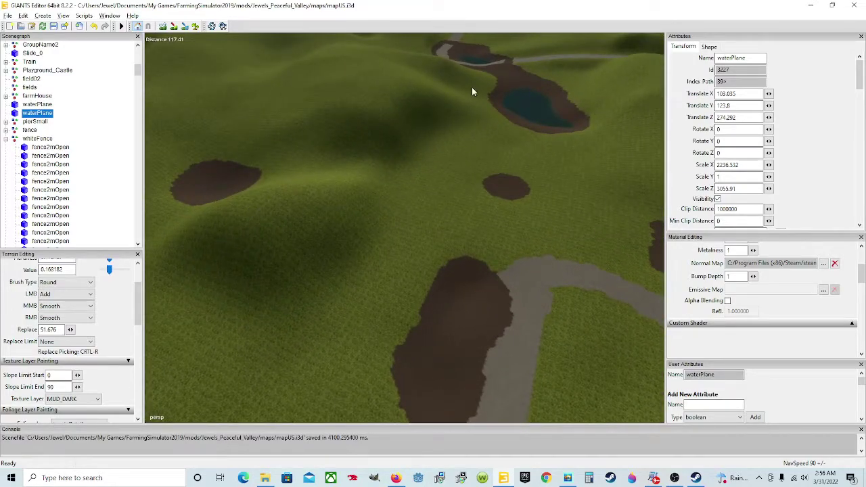
{"action": "right_click_drag", "start_coordinate": [468, 87], "coordinate": [508, 109]}
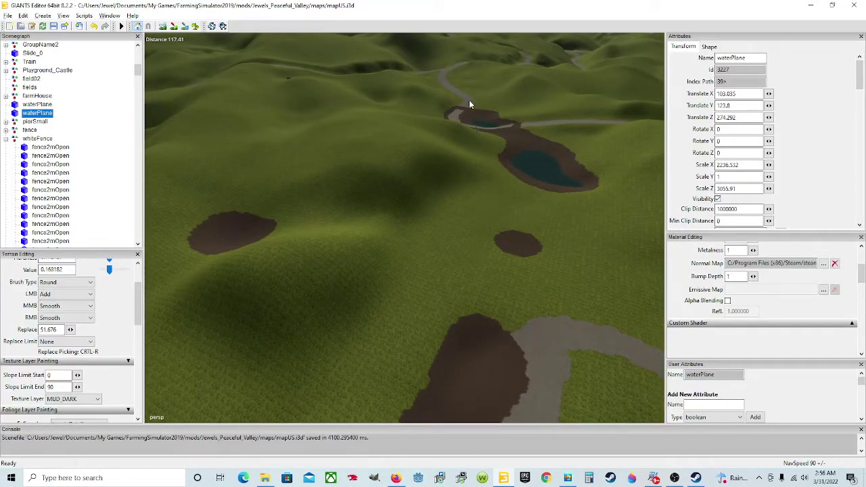
{"action": "right_click_drag", "start_coordinate": [350, 245], "coordinate": [494, 368]}
{"action": "scroll", "coordinate": [475, 303], "scroll_direction": "down", "scroll_amount": 10}
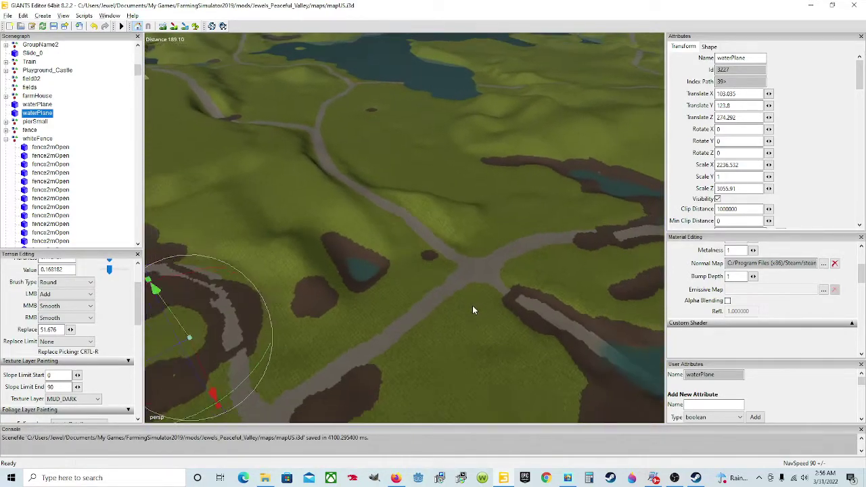
{"action": "scroll", "coordinate": [466, 315], "scroll_direction": "down", "scroll_amount": 8}
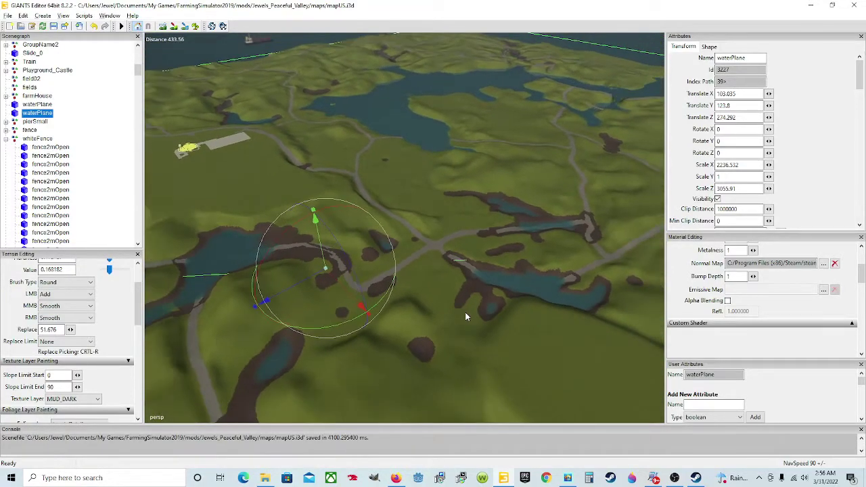
{"action": "right_click_drag", "start_coordinate": [453, 319], "coordinate": [540, 297]}
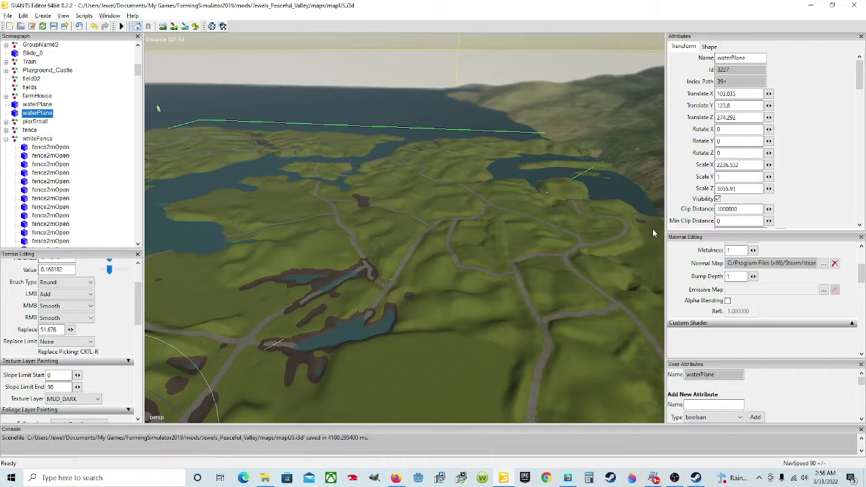
Move the loose white fence section beside the road gate, turn it to about 44.24 Rotate Y and shorten it to about 0.568 Scale Z
{"action": "right_click_drag", "start_coordinate": [613, 300], "coordinate": [362, 347]}
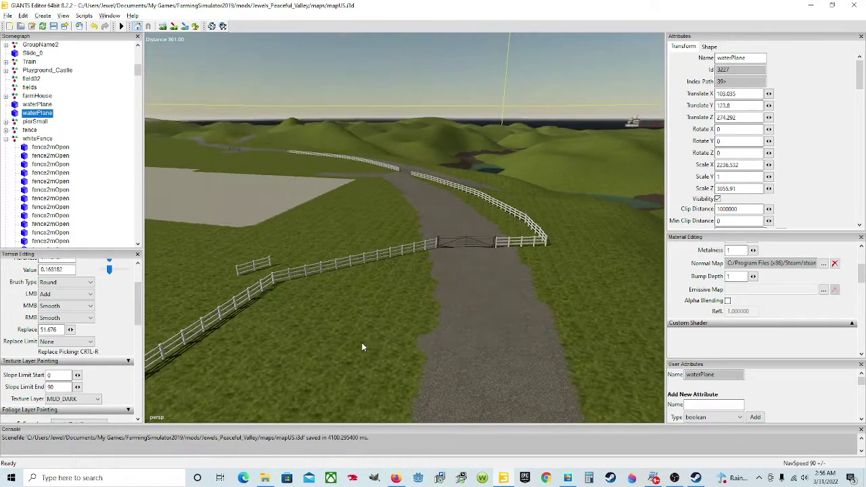
{"action": "right_click_drag", "start_coordinate": [368, 267], "coordinate": [277, 255]}
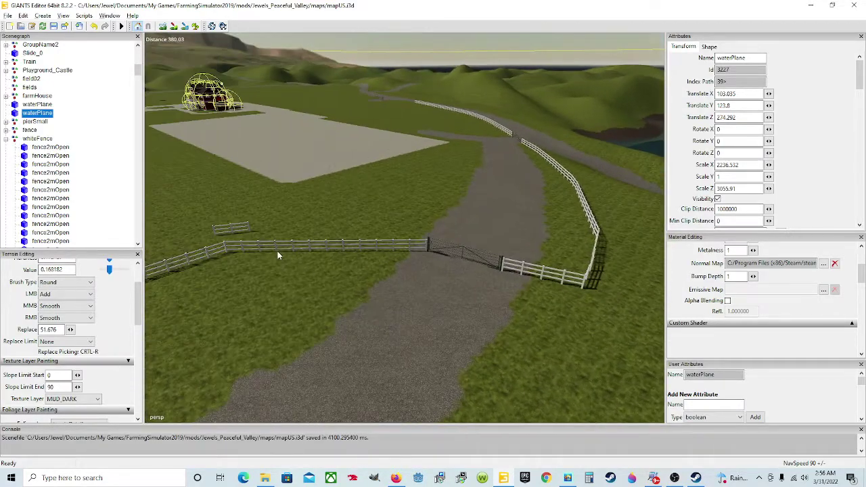
{"action": "left_click", "coordinate": [232, 229]}
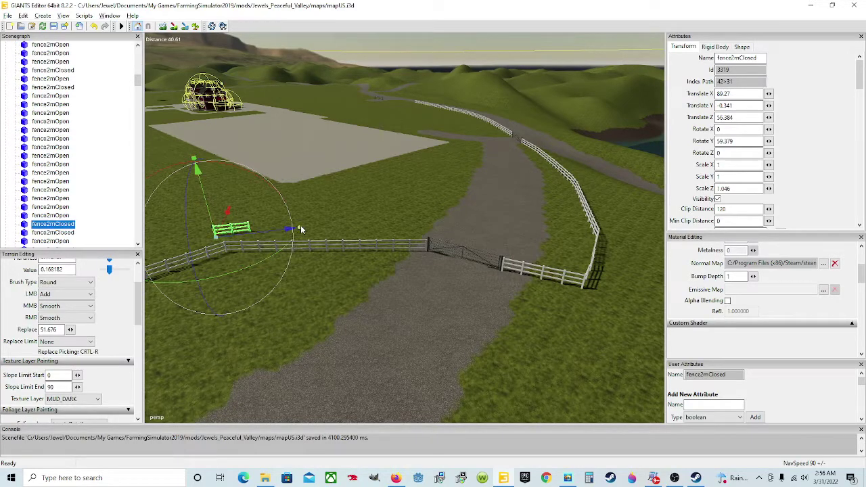
{"action": "left_click_drag", "start_coordinate": [298, 230], "coordinate": [512, 241]}
{"action": "left_click_drag", "start_coordinate": [418, 195], "coordinate": [407, 269]}
{"action": "left_click_drag", "start_coordinate": [409, 317], "coordinate": [395, 318]}
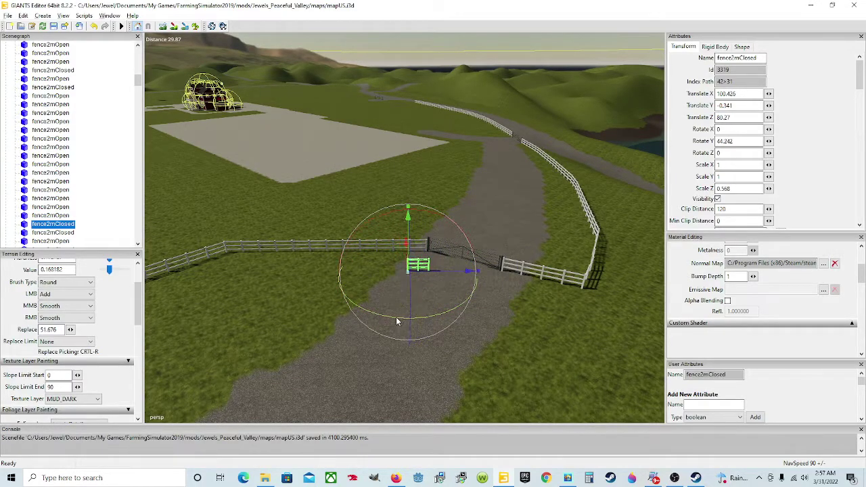
Try the shortened section against the fence end at the gate post, and move it back onto the grass at about X 107.16, Z 73.71
{"action": "left_click_drag", "start_coordinate": [406, 267], "coordinate": [411, 211]}
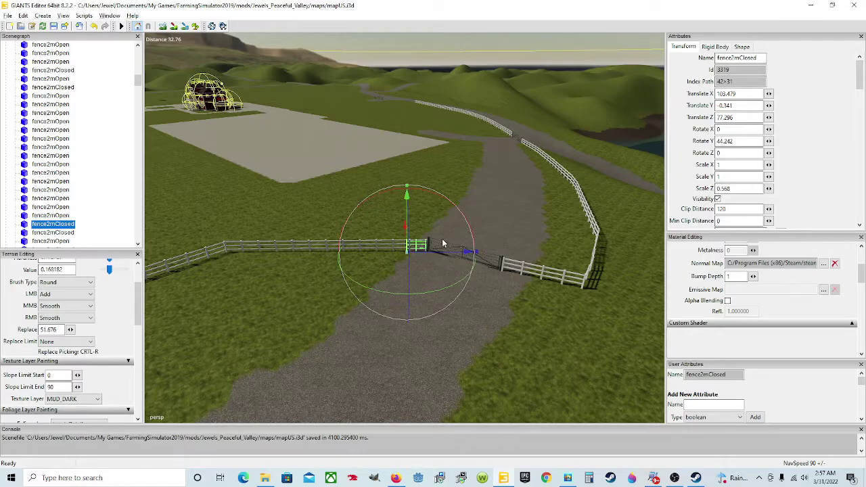
{"action": "scroll", "coordinate": [405, 263], "scroll_direction": "up", "scroll_amount": 10}
{"action": "middle_click_drag", "start_coordinate": [405, 263], "coordinate": [446, 280]}
{"action": "scroll", "coordinate": [440, 283], "scroll_direction": "down", "scroll_amount": 4}
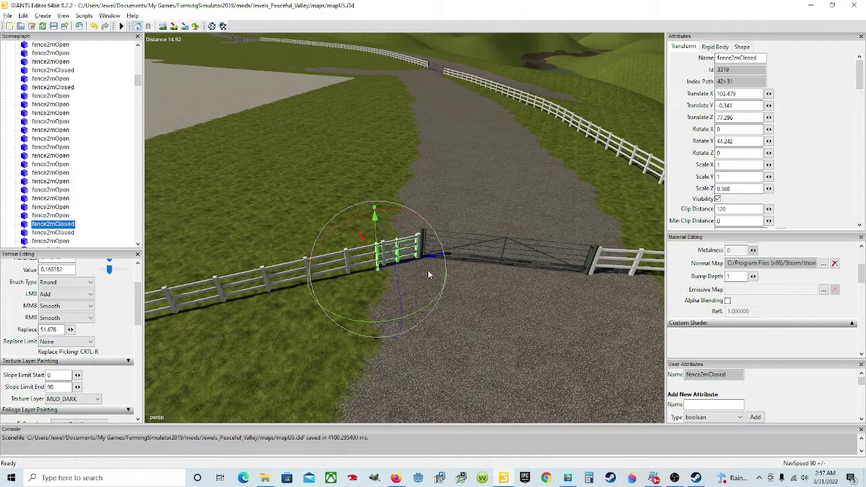
{"action": "mouse_move", "coordinate": [451, 295]}
{"action": "middle_mouse_down"}
{"action": "mouse_move", "coordinate": [511, 290]}
{"action": "mouse_move", "coordinate": [390, 296]}
{"action": "mouse_move", "coordinate": [380, 306]}
{"action": "mouse_move", "coordinate": [467, 309]}
{"action": "mouse_move", "coordinate": [447, 299]}
{"action": "middle_mouse_up"}
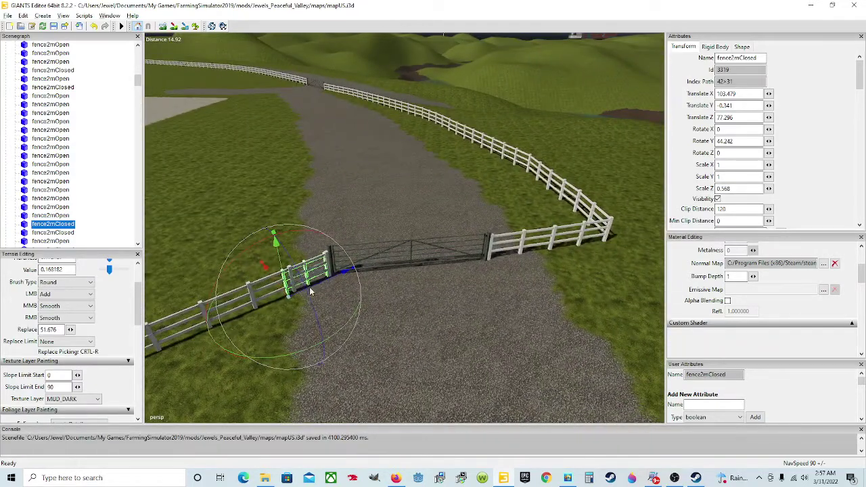
{"action": "left_click_drag", "start_coordinate": [280, 288], "coordinate": [243, 247]}
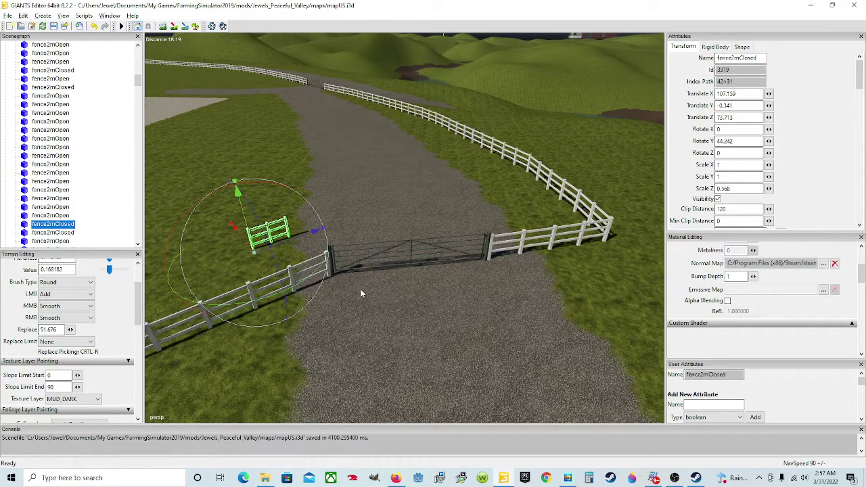
Examine the gate's surroundings, the long white fence beside the road and the fence corner across from the loose section
{"action": "middle_click_drag", "start_coordinate": [369, 311], "coordinate": [389, 309]}
{"action": "scroll", "coordinate": [271, 309], "scroll_direction": "down", "scroll_amount": 3}
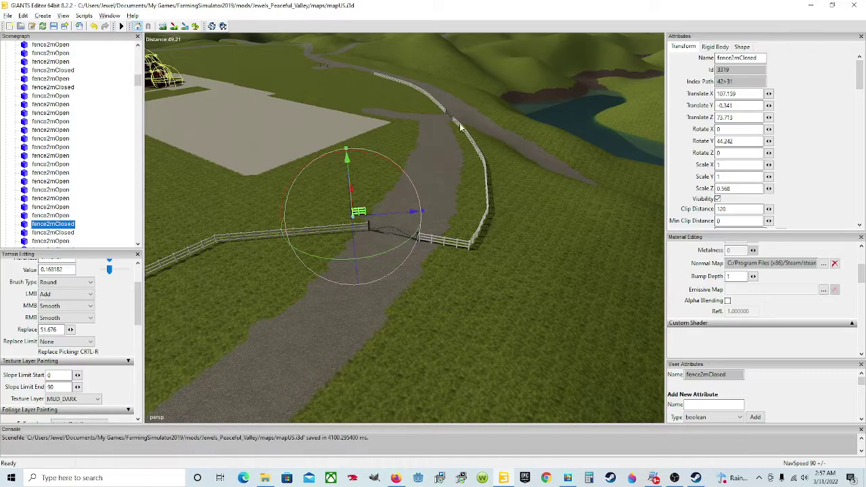
{"action": "right_click_drag", "start_coordinate": [470, 224], "coordinate": [276, 208]}
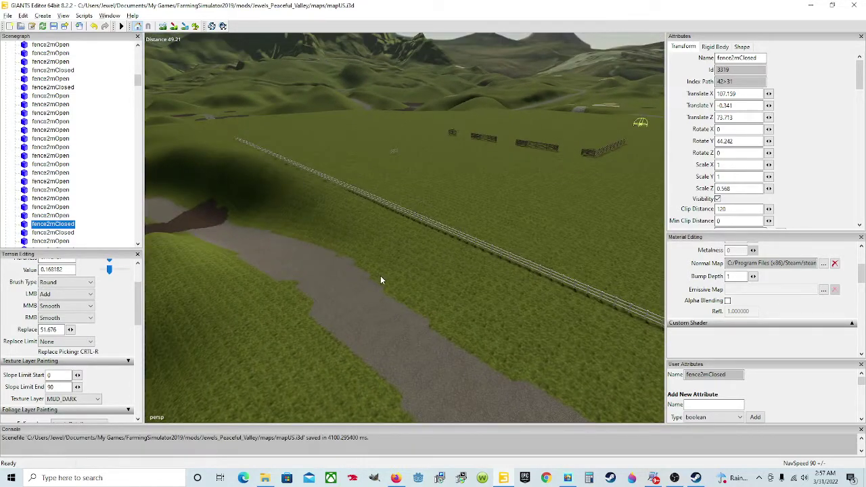
{"action": "key", "text": "f"}
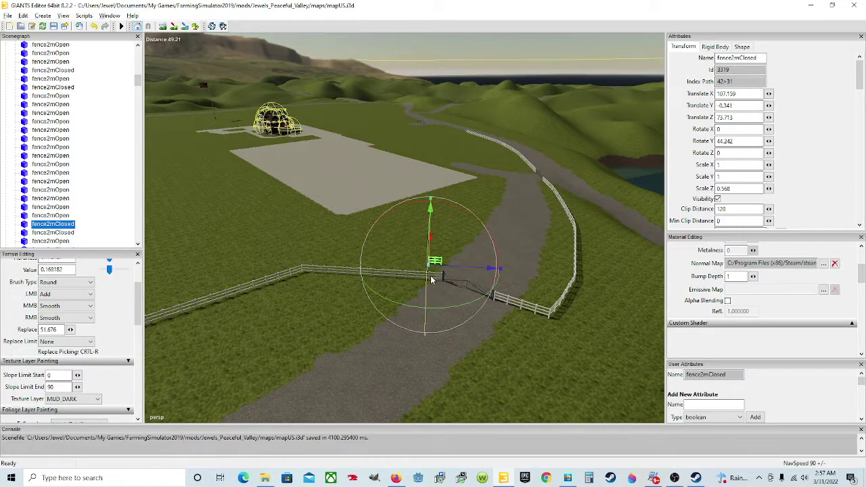
{"action": "scroll", "coordinate": [443, 339], "scroll_direction": "up", "scroll_amount": 5}
{"action": "scroll", "coordinate": [384, 308], "scroll_direction": "up", "scroll_amount": 3}
{"action": "right_click_drag", "start_coordinate": [523, 347], "coordinate": [518, 325]}
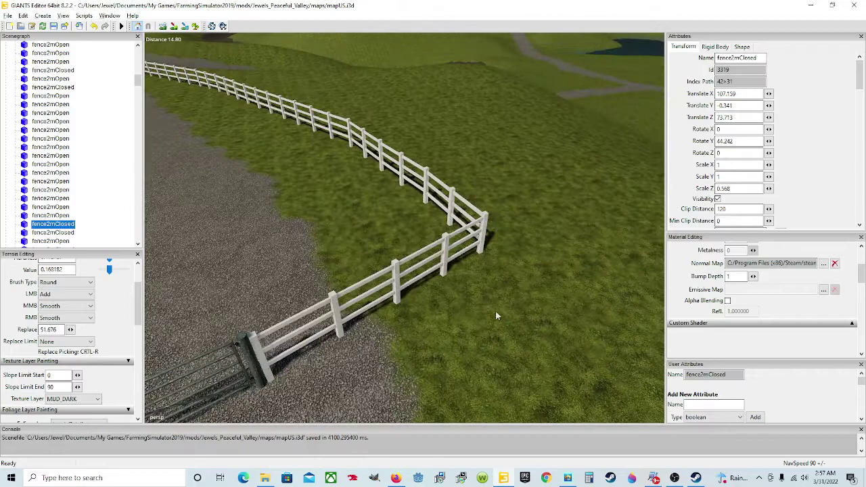
{"action": "left_click_drag", "start_coordinate": [468, 356], "coordinate": [575, 332], "text": "alt"}
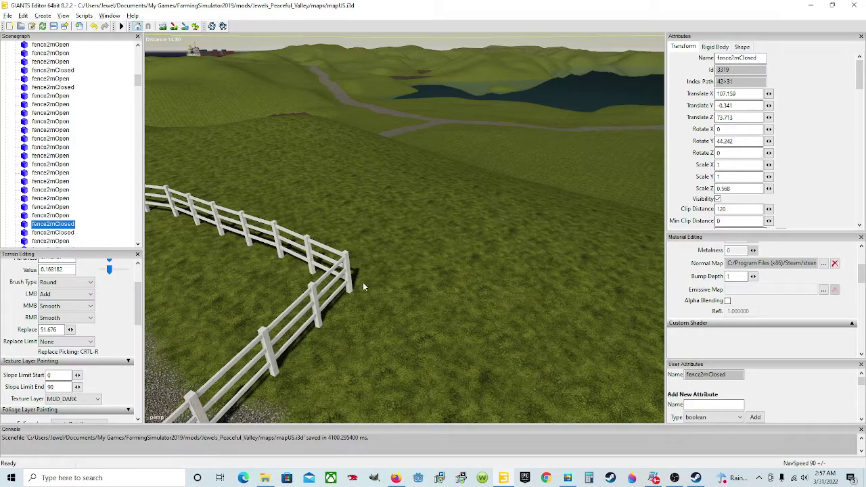
{"action": "left_click_drag", "start_coordinate": [357, 287], "coordinate": [371, 302], "text": "alt"}
{"action": "key", "text": "f"}
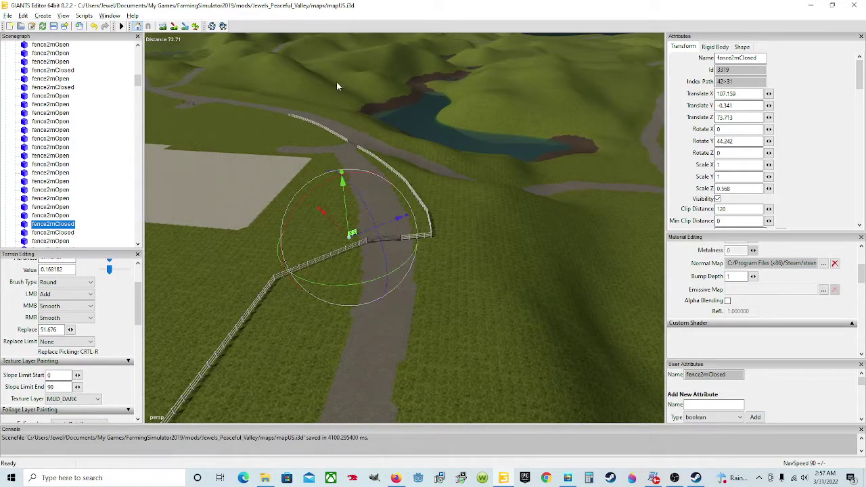
Examine the fence and gate crossing the road from afar and close up, and follow the fence line around the grass field
{"action": "left_click_drag", "start_coordinate": [283, 305], "coordinate": [428, 293], "text": "alt"}
{"action": "scroll", "coordinate": [309, 306], "scroll_direction": "down", "scroll_amount": 5}
{"action": "left_click_drag", "start_coordinate": [288, 304], "coordinate": [220, 290], "text": "alt"}
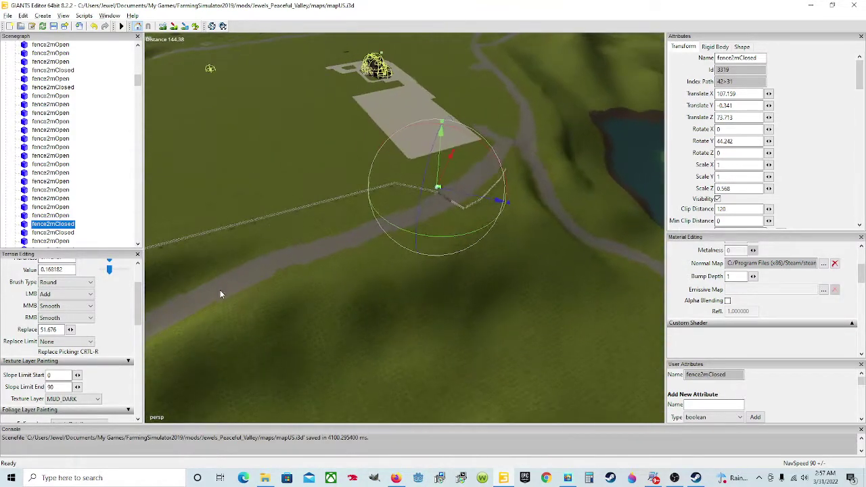
{"action": "scroll", "coordinate": [364, 241], "scroll_direction": "up", "scroll_amount": 5}
{"action": "left_click_drag", "start_coordinate": [314, 275], "coordinate": [383, 235], "text": "alt"}
{"action": "scroll", "coordinate": [350, 244], "scroll_direction": "up", "scroll_amount": 2}
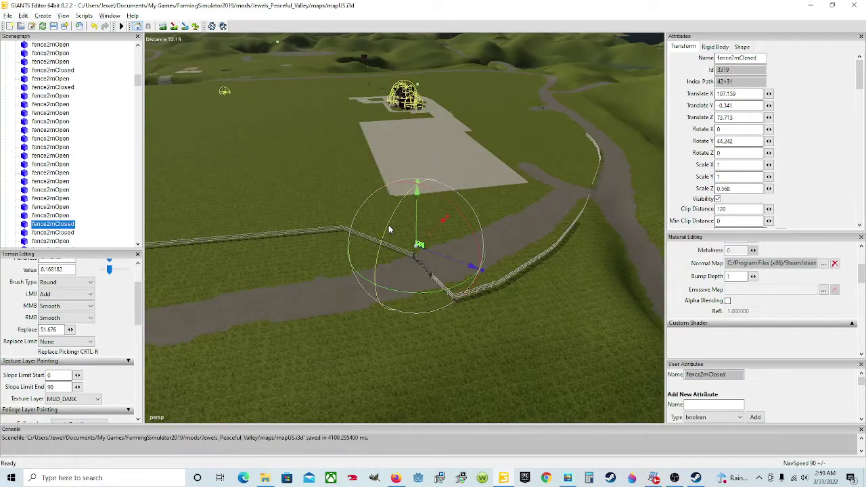
{"action": "scroll", "coordinate": [389, 229], "scroll_direction": "up", "scroll_amount": 10}
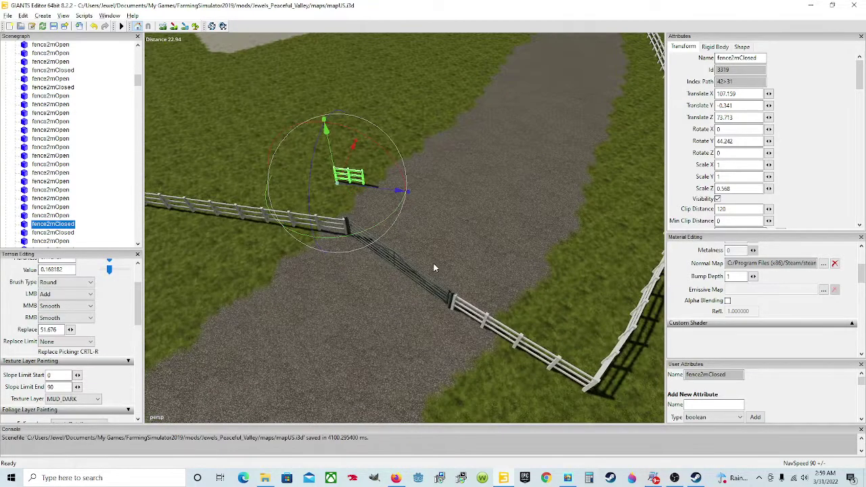
{"action": "scroll", "coordinate": [434, 268], "scroll_direction": "down", "scroll_amount": 4}
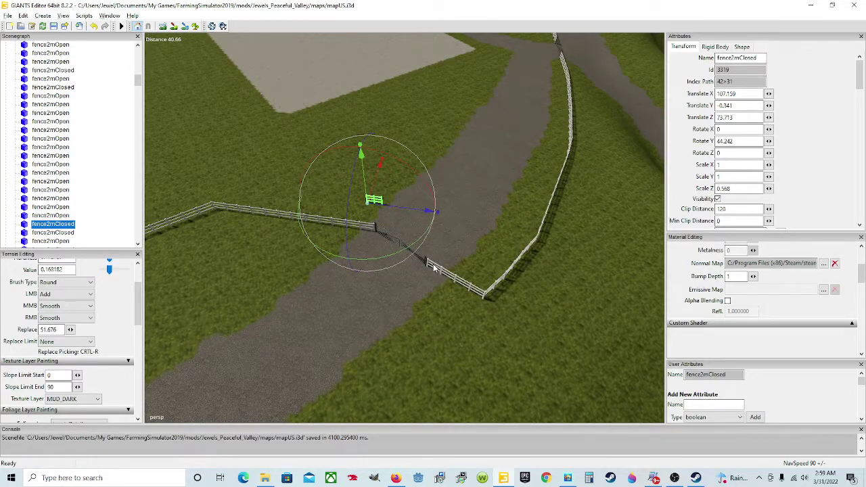
{"action": "middle_click_drag", "start_coordinate": [425, 270], "coordinate": [470, 239]}
{"action": "middle_click_drag", "start_coordinate": [428, 319], "coordinate": [256, 264]}
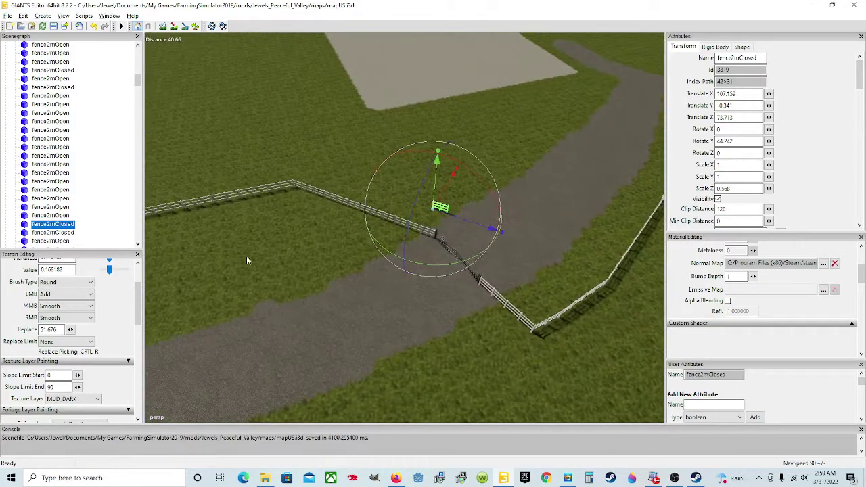
{"action": "middle_click_drag", "start_coordinate": [441, 229], "coordinate": [372, 193]}
{"action": "middle_click_drag", "start_coordinate": [458, 223], "coordinate": [483, 145]}
{"action": "middle_click_drag", "start_coordinate": [459, 296], "coordinate": [239, 256]}
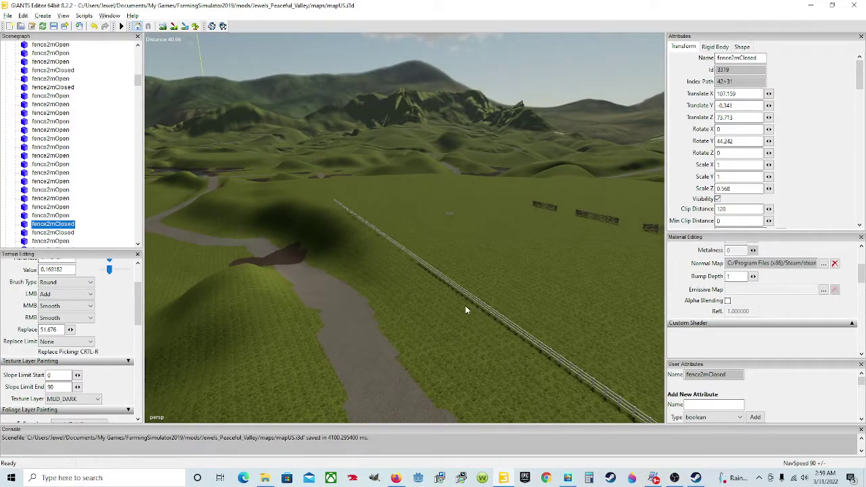
{"action": "left_click_drag", "start_coordinate": [469, 307], "coordinate": [482, 332], "text": "alt"}
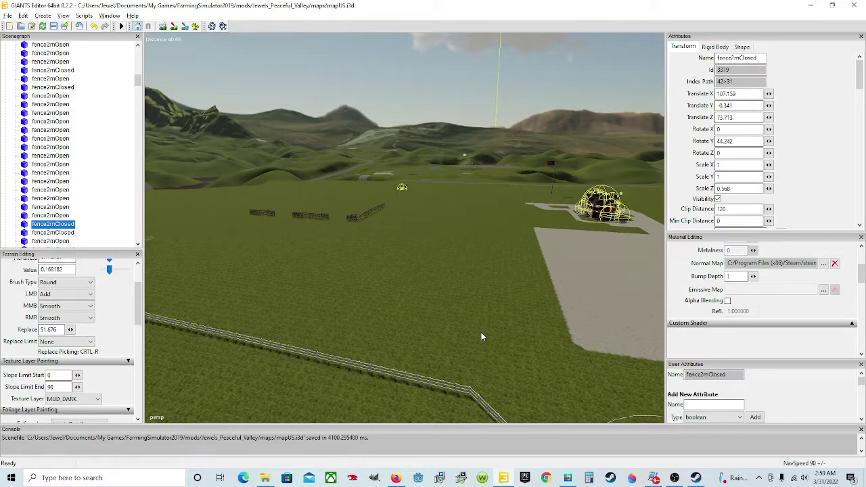